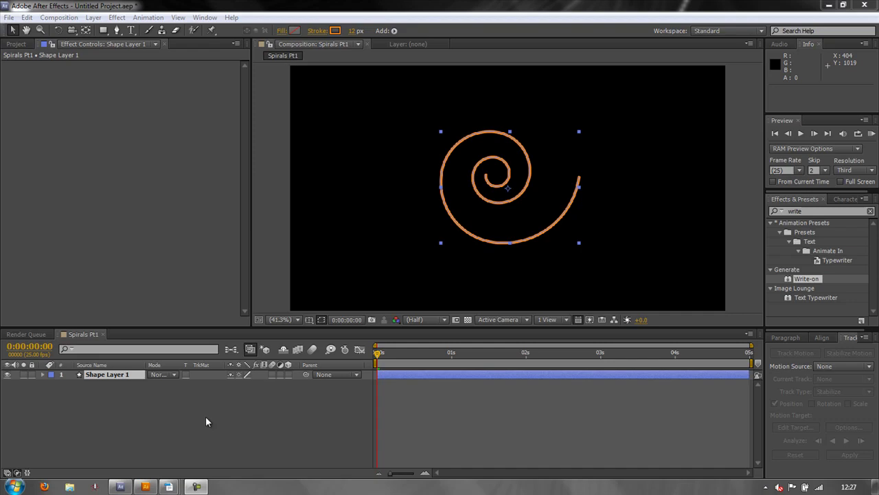
- Reveal Shape 1's Trim Paths 1 Start, End and Offset, leaving Start at 0% to show the full spiral
left_click(42, 375)
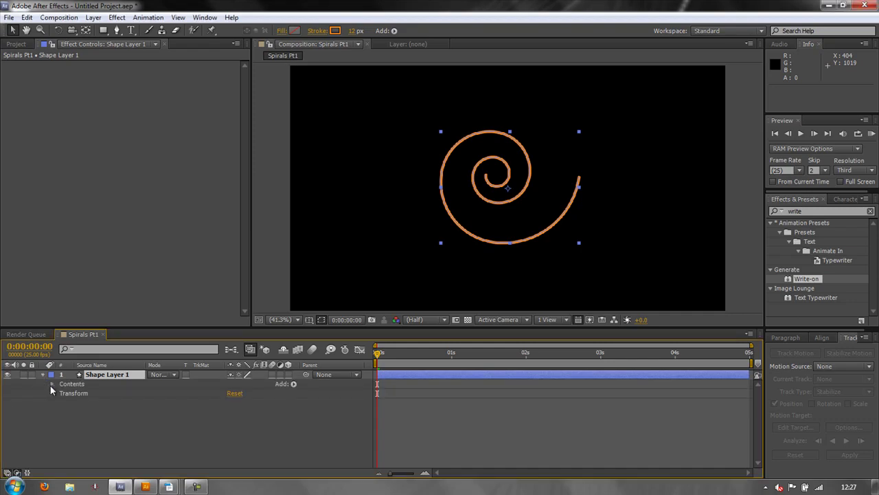
left_click(52, 384)
scroll(133, 416, "down", 3)
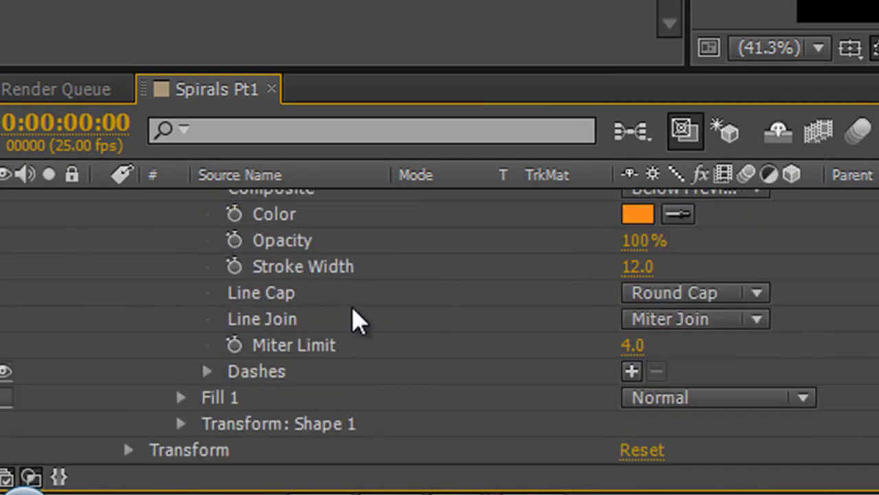
scroll(132, 415, "up", 1)
scroll(330, 305, "up", 3)
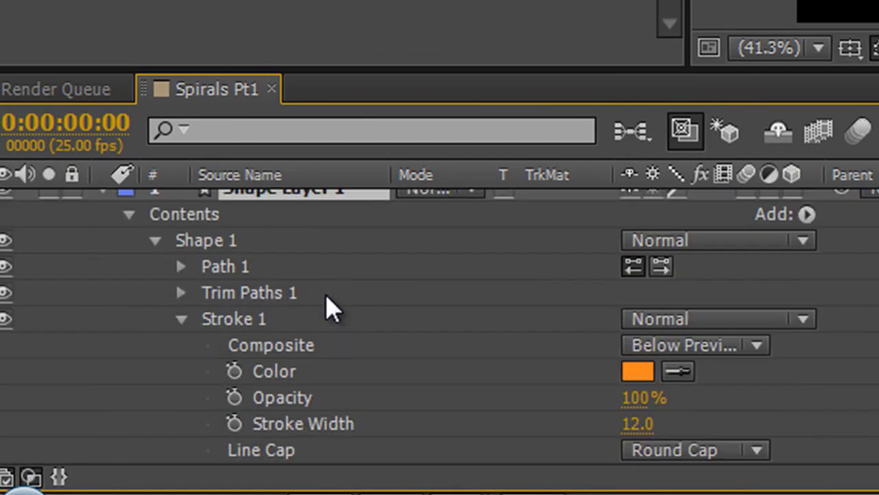
left_click(181, 293)
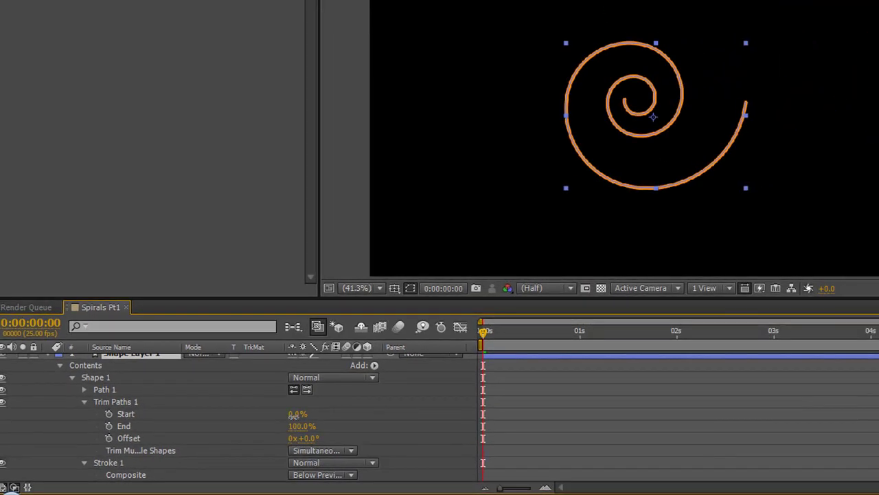
mouse_move(295, 415)
left_mouse_down()
mouse_move(381, 416)
mouse_move(317, 412)
mouse_move(380, 424)
mouse_move(295, 418)
left_mouse_up()
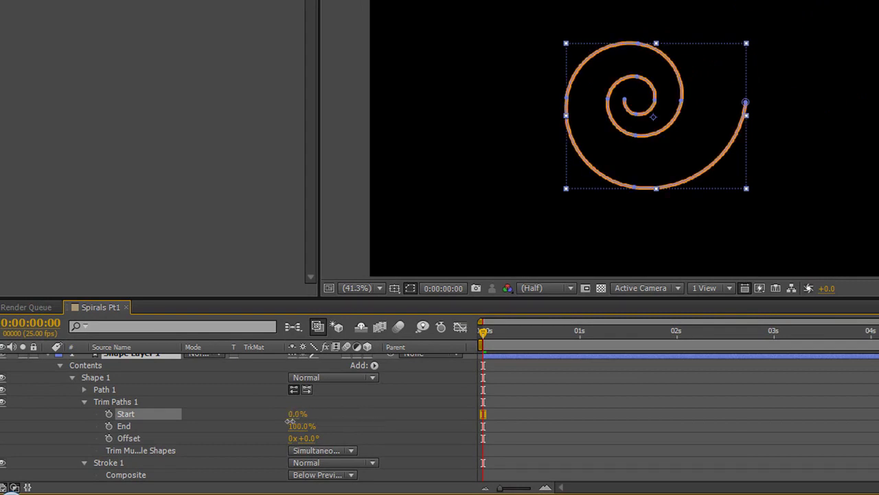
left_click(513, 189)
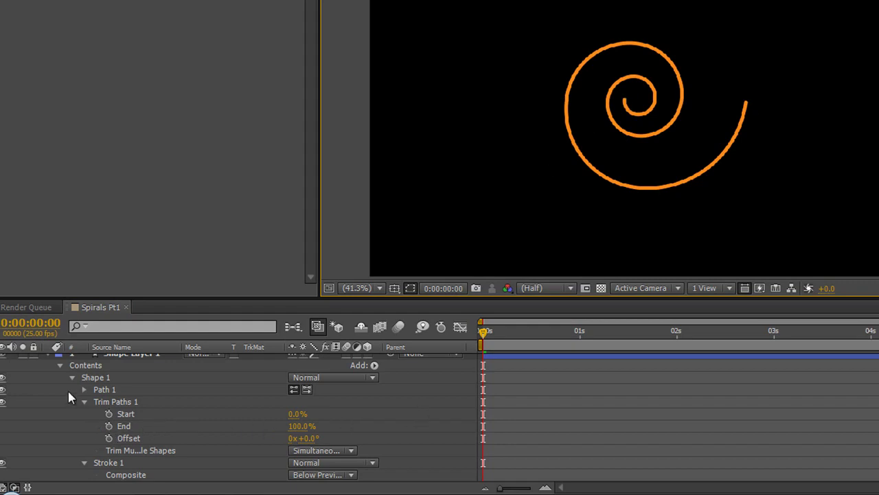
- Trial-animate the spiral's Stroke Width from 47.0 to 18.0 and preview it
left_click(83, 403)
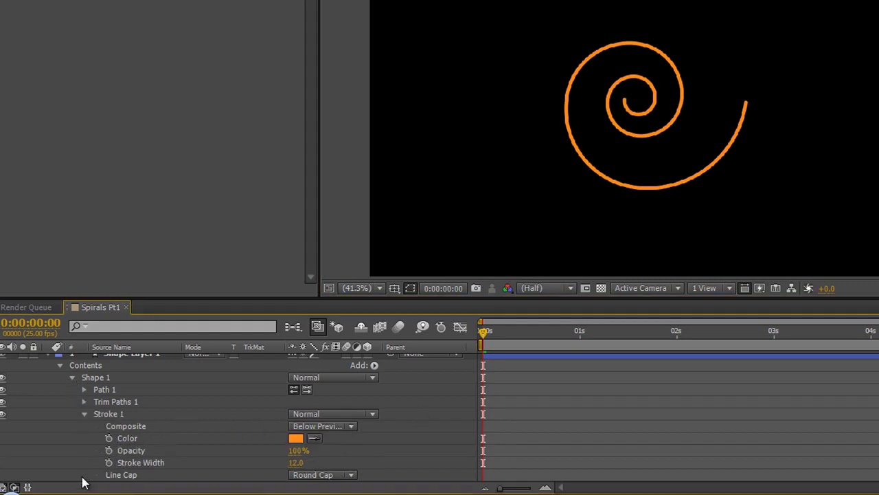
scroll(144, 437, "down", 3)
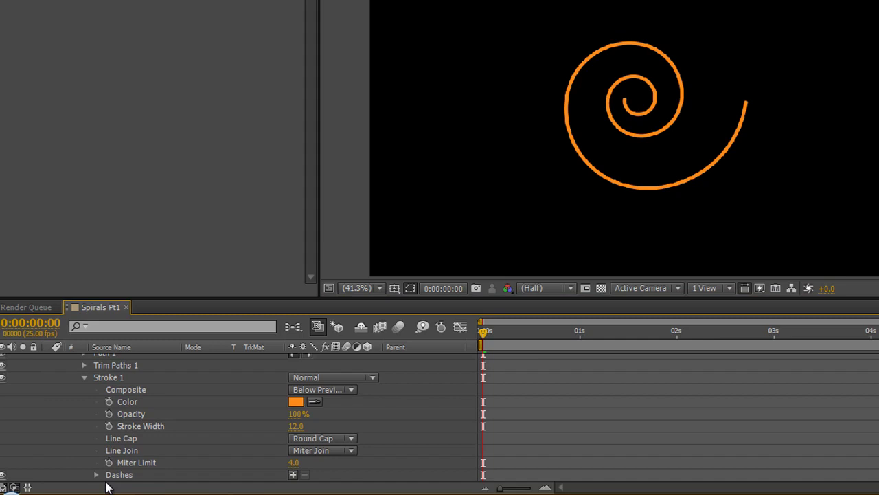
left_click(492, 335)
key("space")
key("space")
left_click(109, 426)
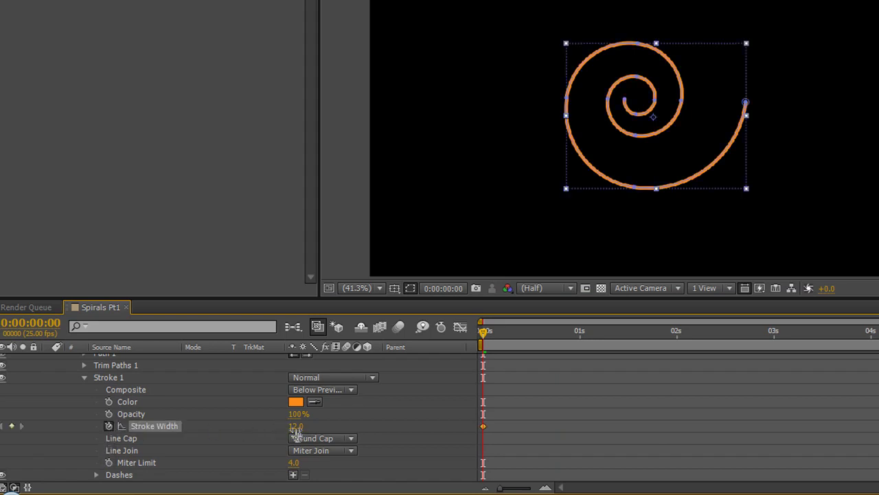
left_click_drag(295, 426, 321, 425)
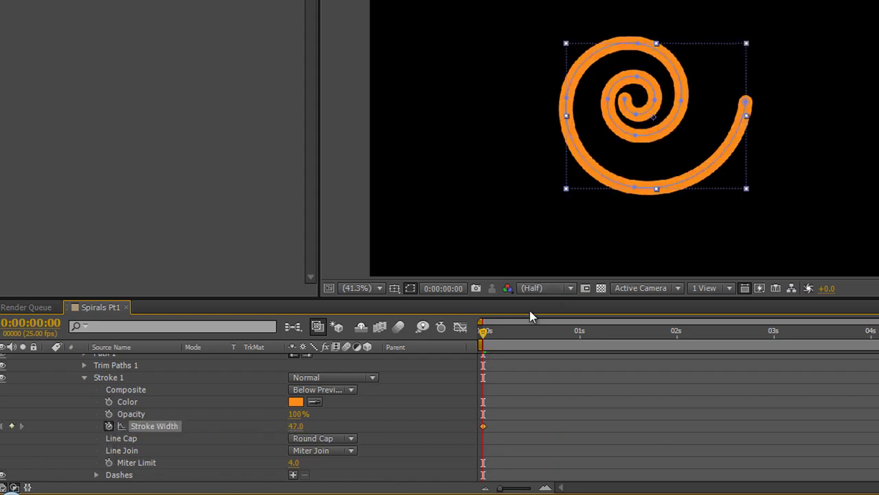
left_click_drag(483, 333, 878, 337)
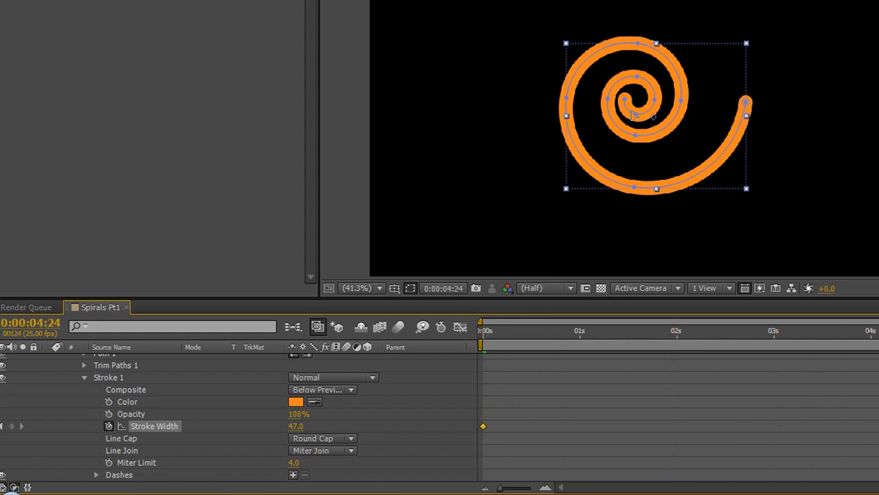
left_click_drag(296, 429, 276, 431)
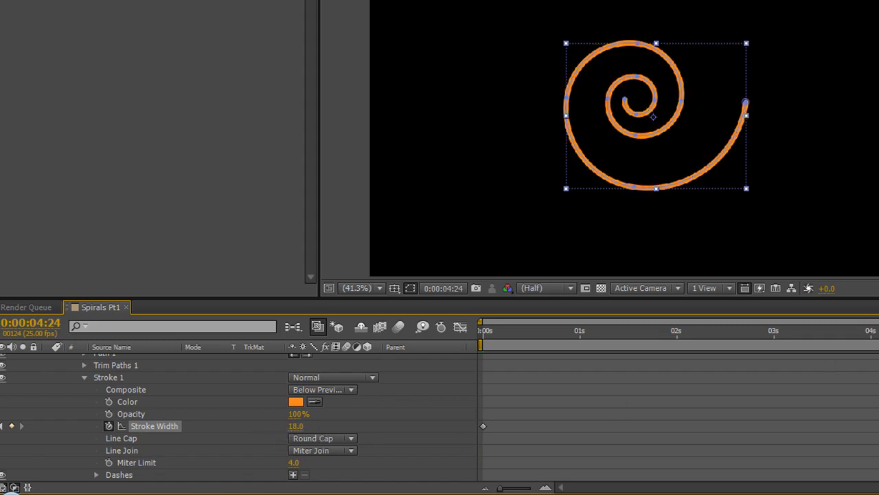
mouse_move(673, 332)
left_mouse_down()
mouse_move(673, 364)
mouse_move(522, 368)
mouse_move(825, 357)
mouse_move(708, 334)
mouse_move(487, 349)
left_mouse_up()
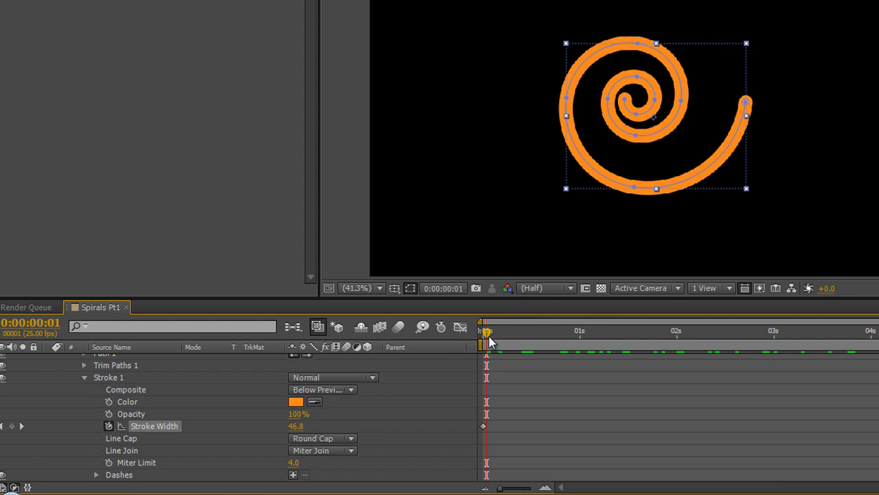
left_click_drag(480, 335, 643, 353)
key("space")
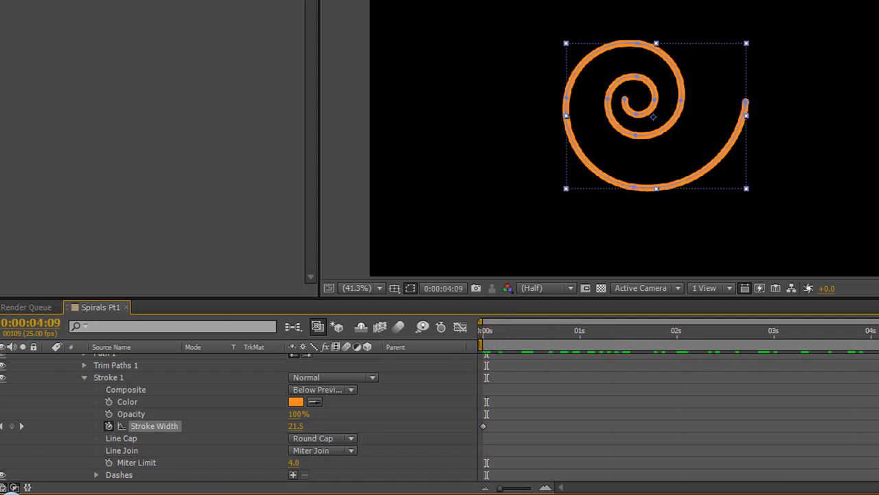
key("Home")
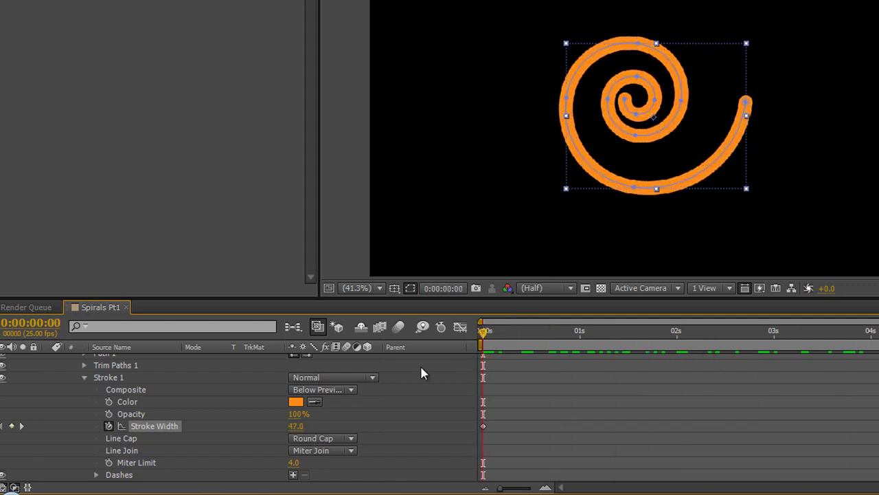
- Remove the Stroke Width animation and set a fixed width of 22.0
left_click(108, 426)
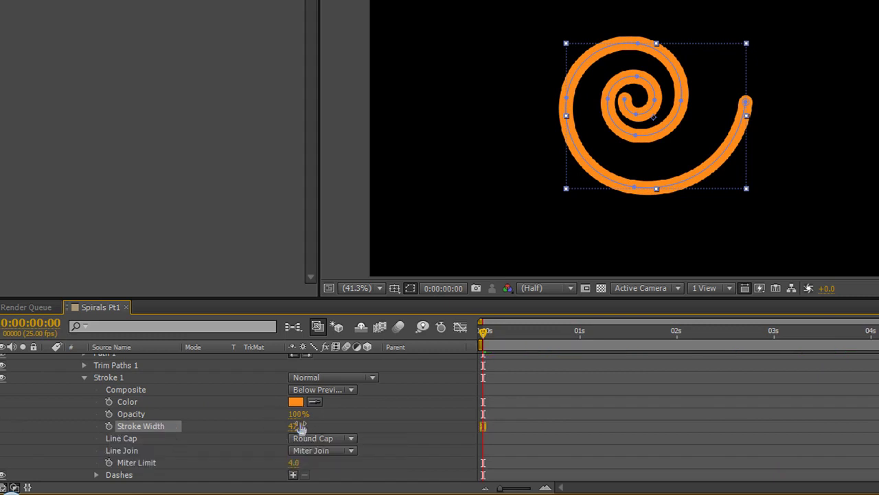
left_click_drag(296, 426, 278, 426)
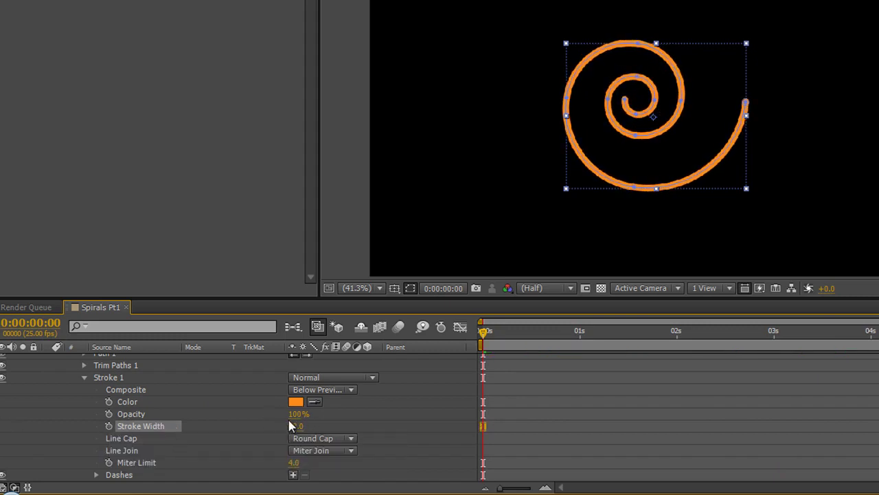
scroll(198, 373, "up", 2)
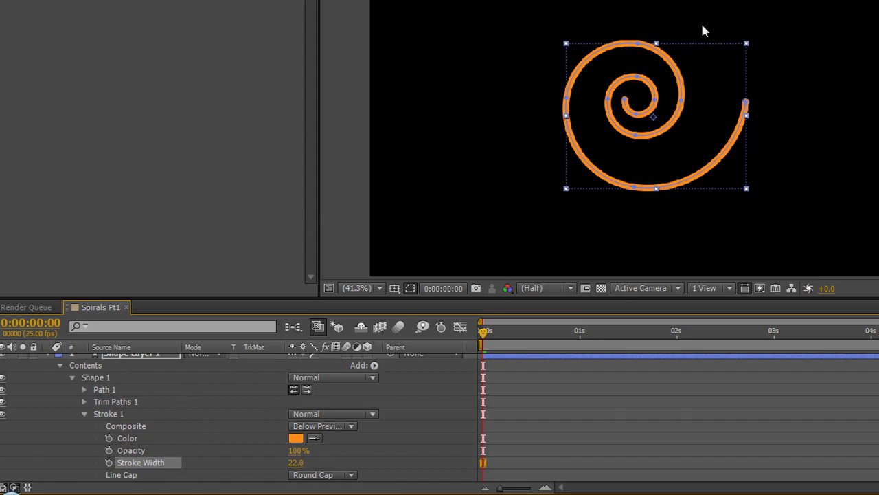
scroll(130, 410, "up", 1)
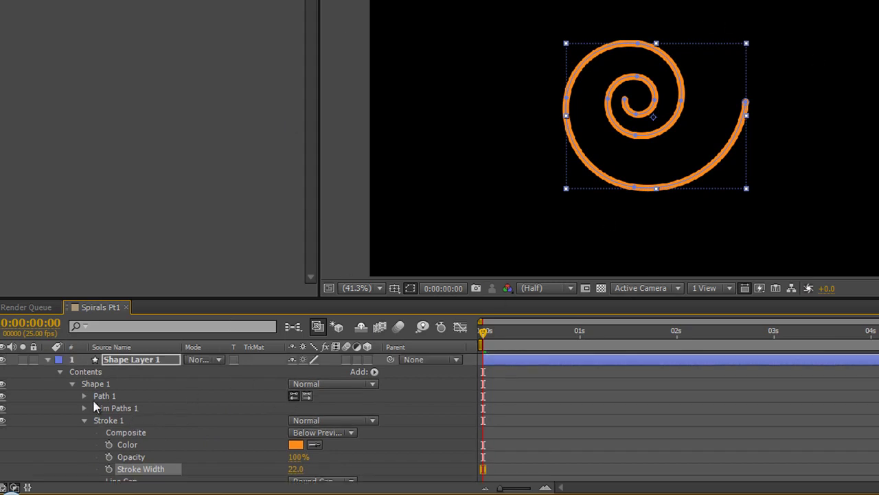
- Collapse Shape Layer 1 and hide it with its eye icon
left_click(47, 360)
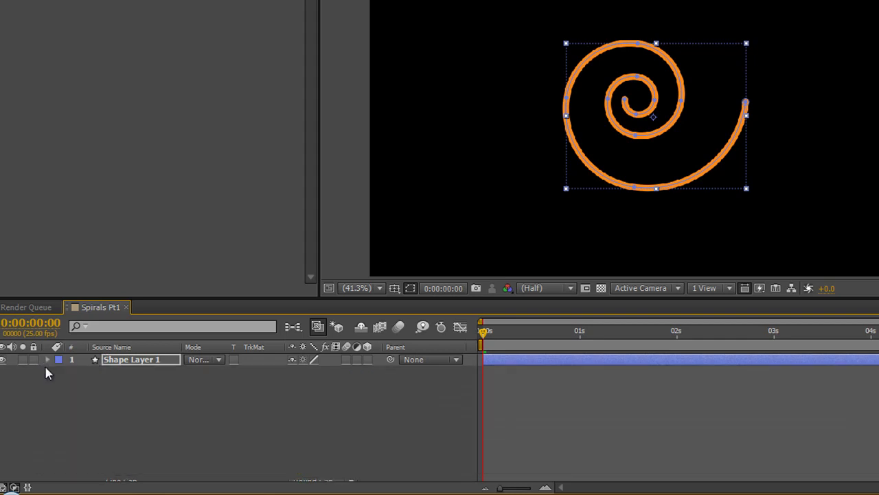
left_click(2, 360)
left_click(323, 438)
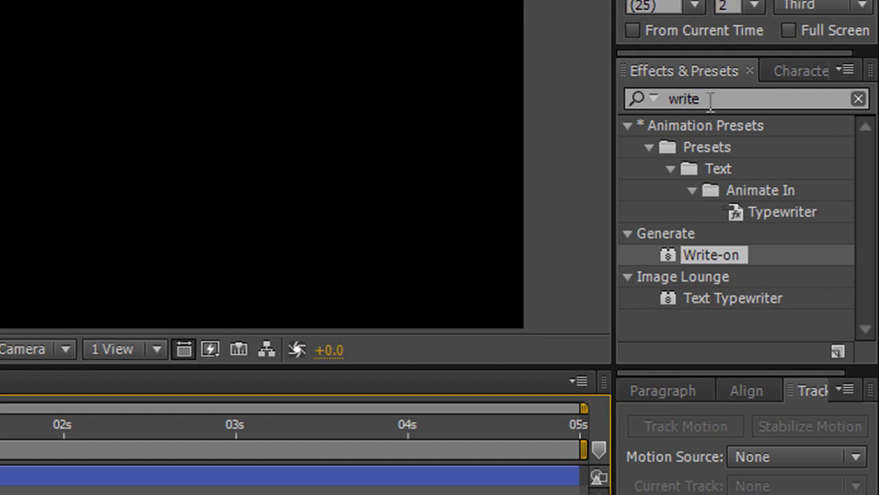
- Clear the Effects & Presets search and filter it on 'write' to find Write-on
left_click(858, 99)
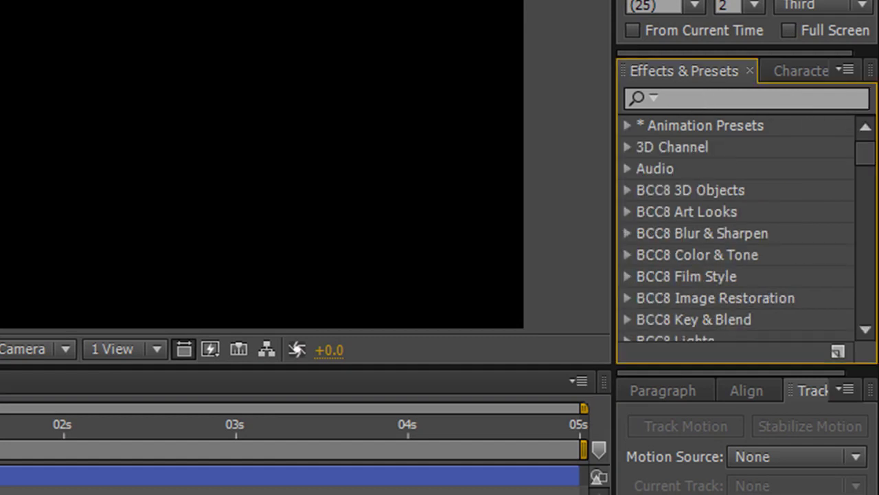
left_click(701, 95)
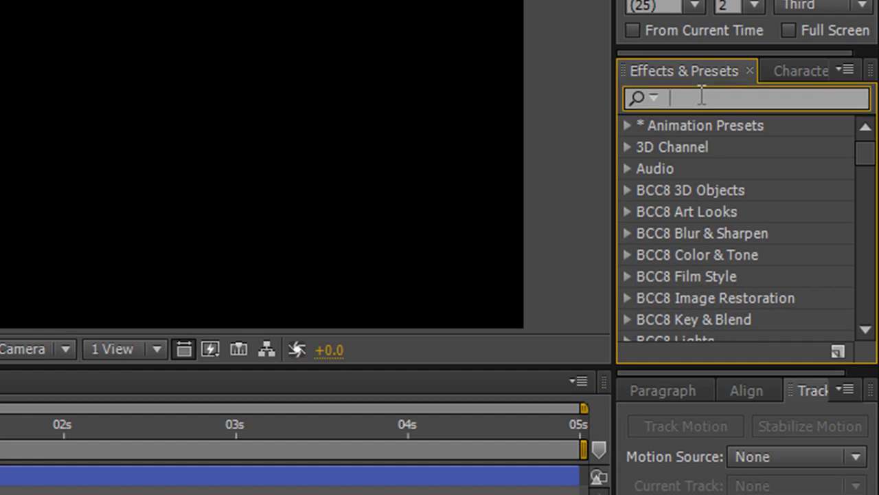
type("w")
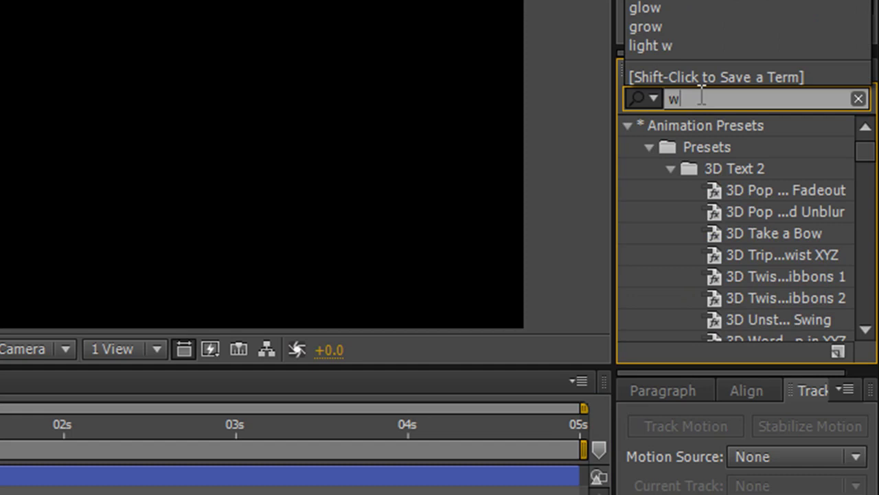
type("rite")
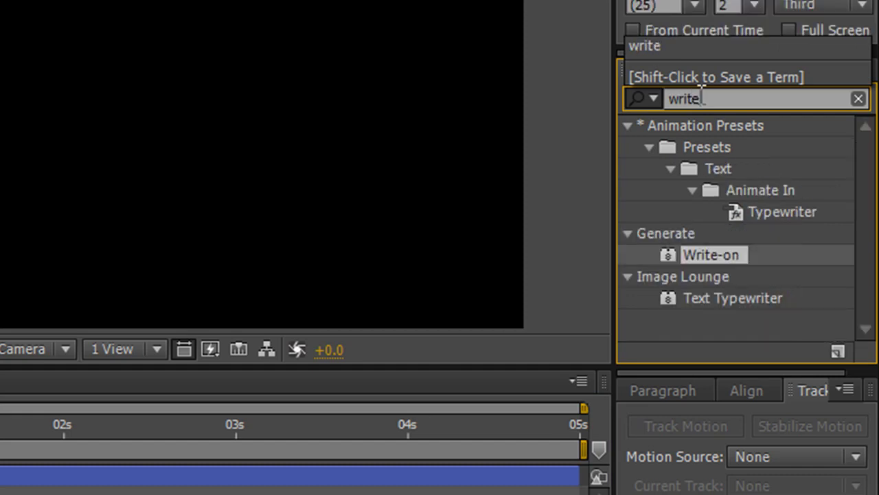
left_click(724, 254)
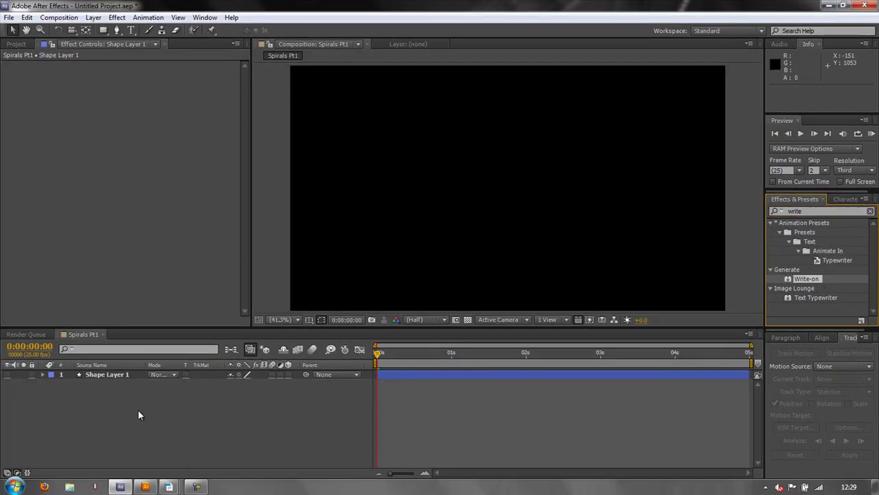
- Add a comp-size 1920×1080 red solid and drag the Write-on preset onto it
left_click(157, 404)
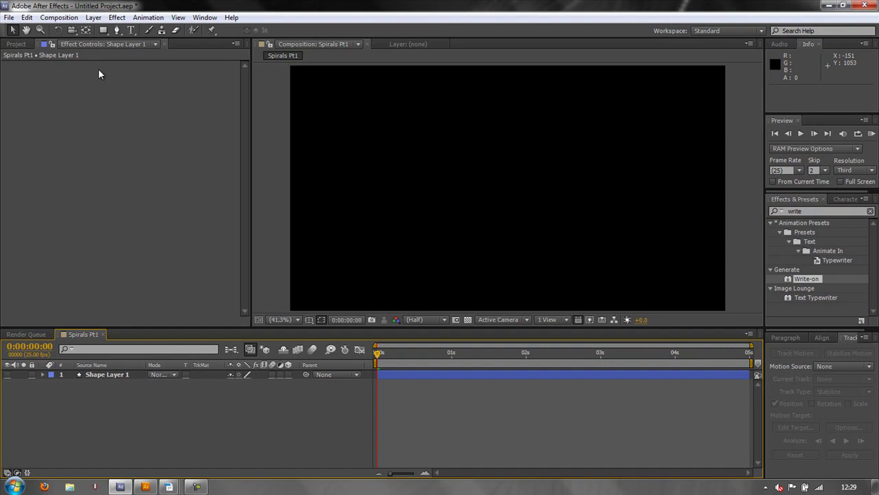
left_click(101, 20)
mouse_move(107, 30)
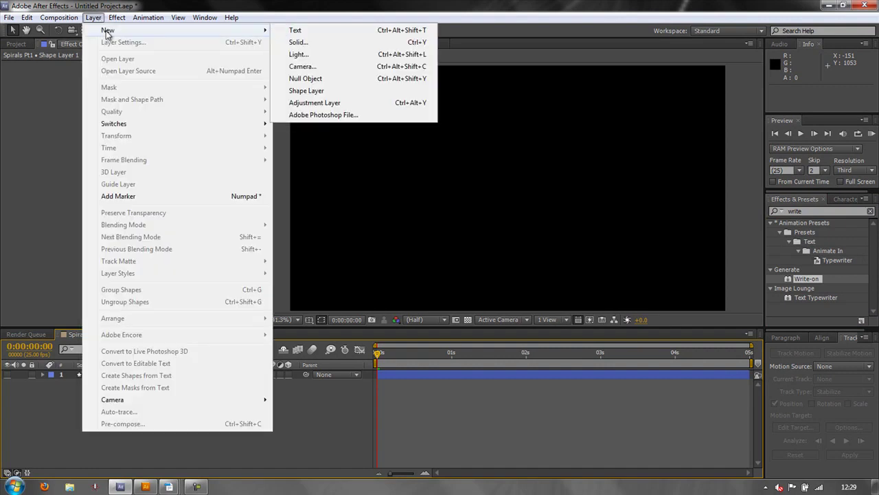
left_click(308, 44)
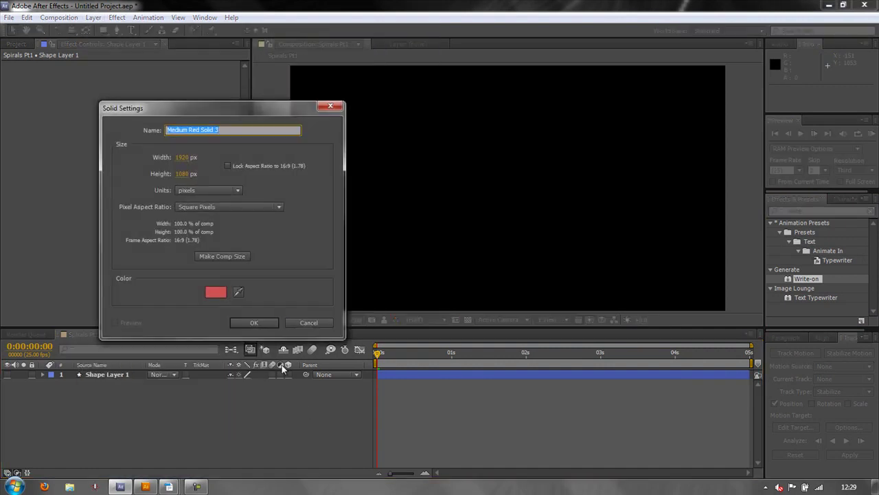
left_click(229, 257)
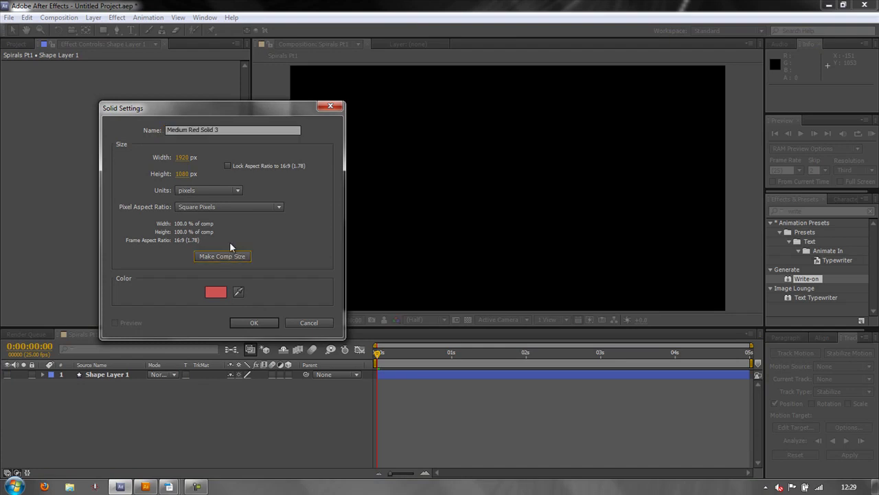
left_click(253, 323)
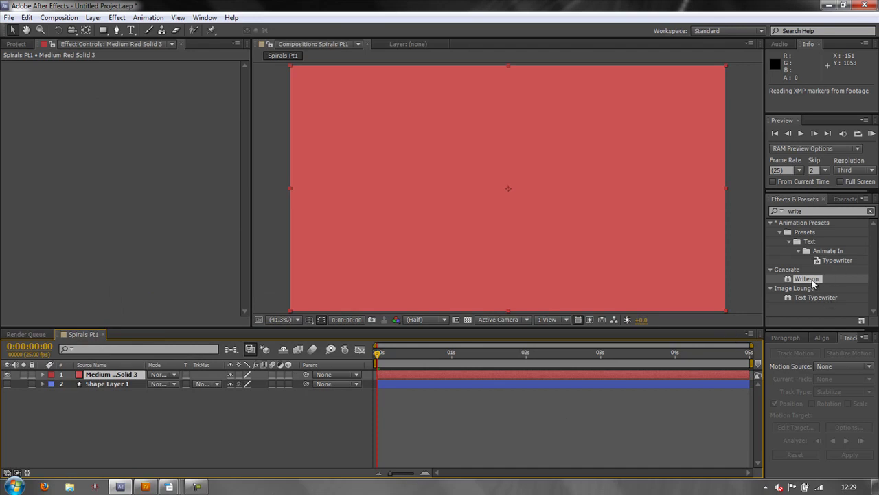
left_click_drag(813, 282, 524, 208)
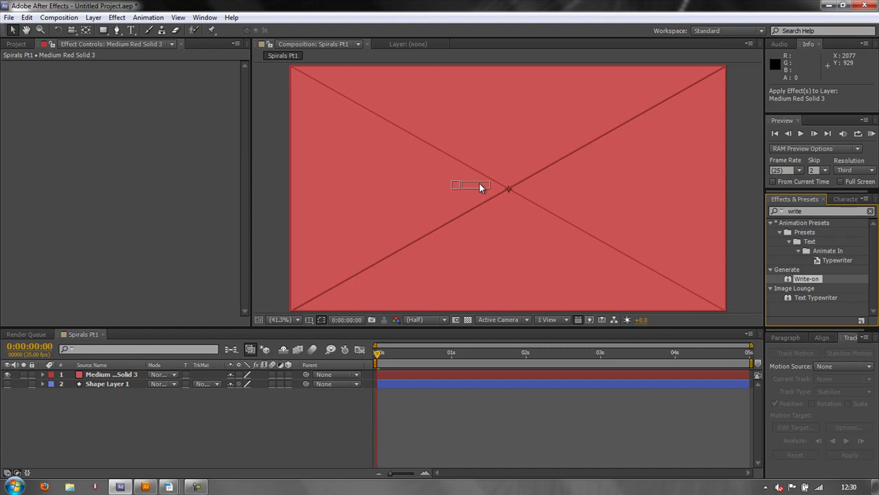
left_click_drag(480, 183, 488, 379)
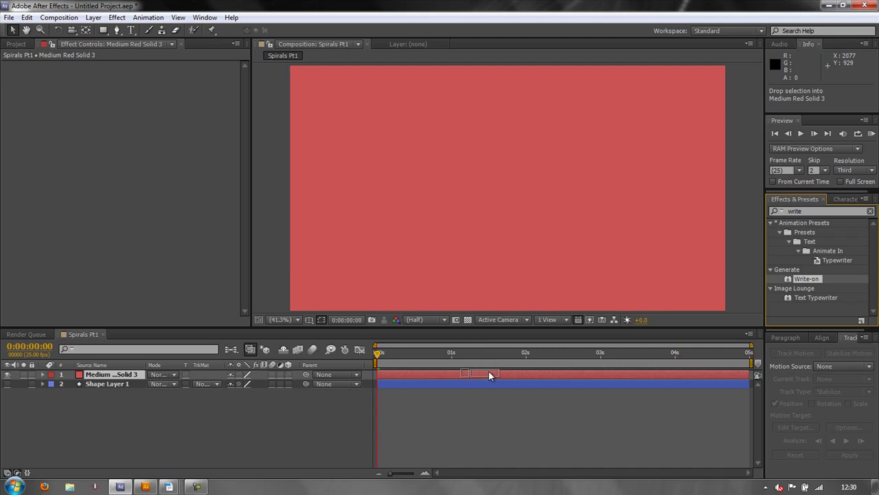
- Drop Write-on onto the red solid and rename the layer 'Write-on'
left_click_drag(489, 371, 489, 372)
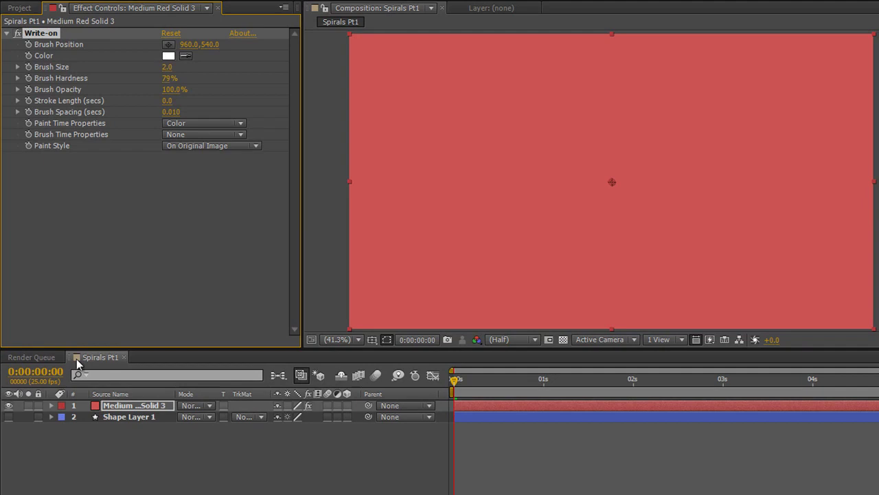
left_click(129, 406)
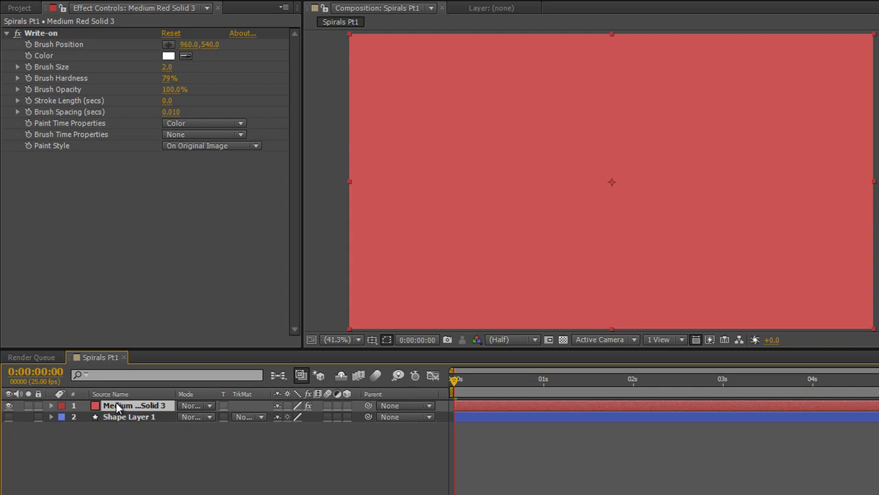
key("Return")
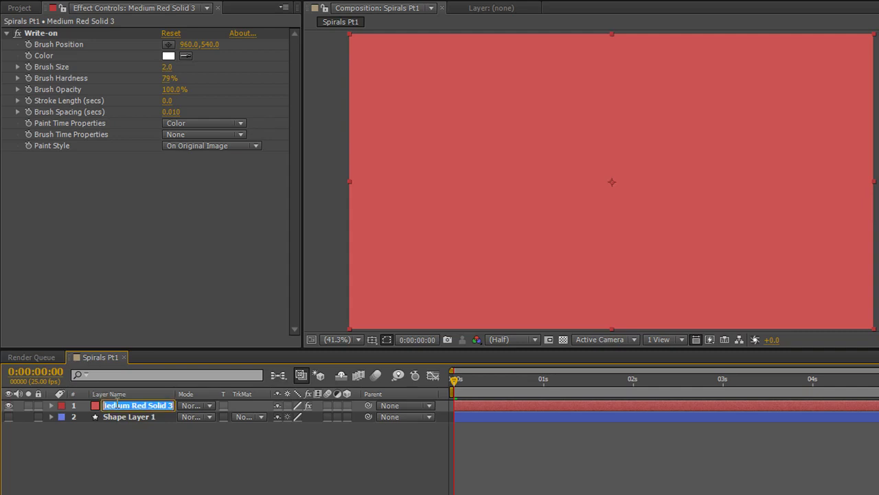
type("Write-on")
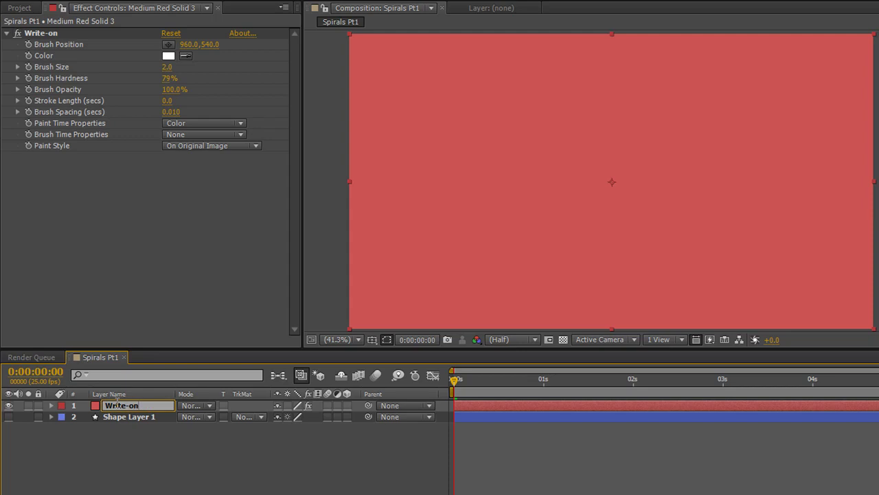
key("Return")
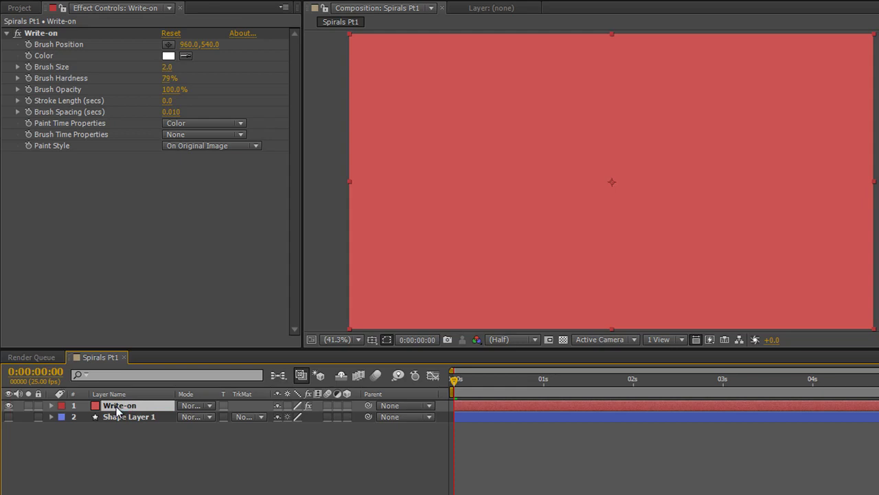
- Move the Write-on brush near the upper-left corner and set Brush Size to 50
left_click(63, 33)
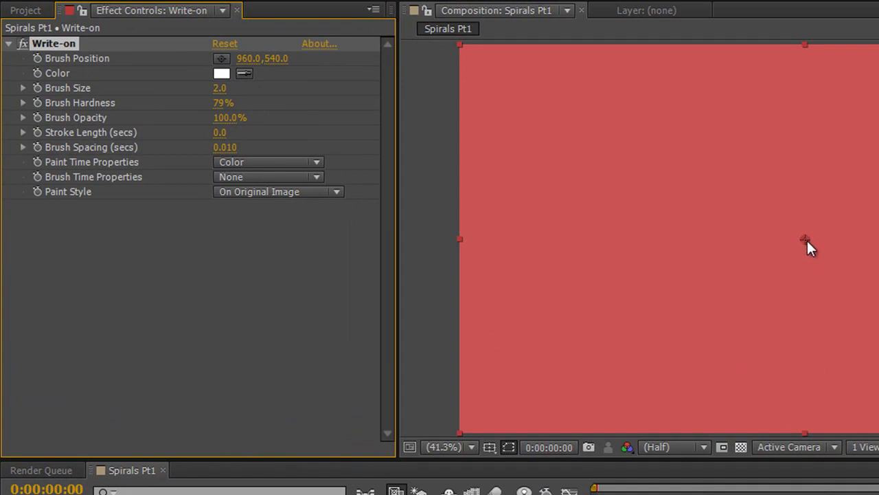
mouse_move(806, 240)
left_mouse_down()
mouse_move(684, 247)
mouse_move(587, 108)
mouse_move(575, 128)
left_mouse_up()
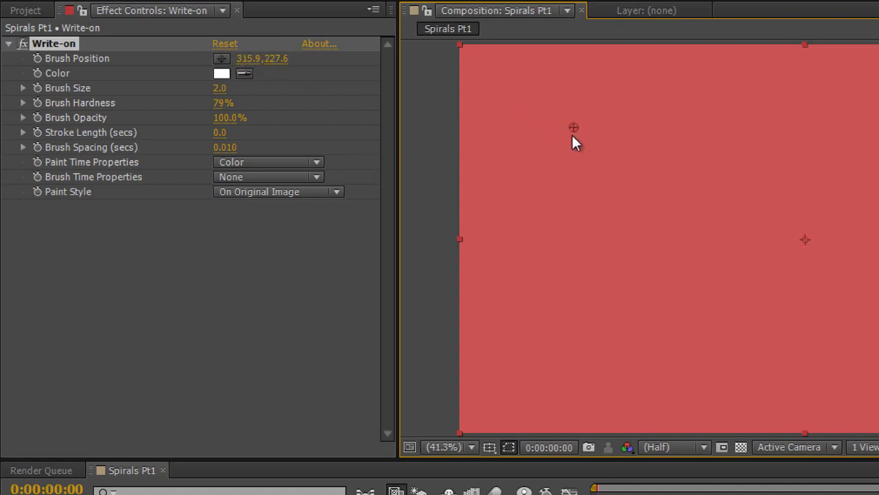
mouse_move(573, 126)
left_mouse_down()
mouse_move(587, 86)
mouse_move(539, 164)
mouse_move(530, 123)
mouse_move(512, 137)
mouse_move(510, 103)
left_mouse_up()
mouse_move(217, 88)
left_mouse_down()
mouse_move(408, 77)
mouse_move(648, 84)
left_mouse_up()
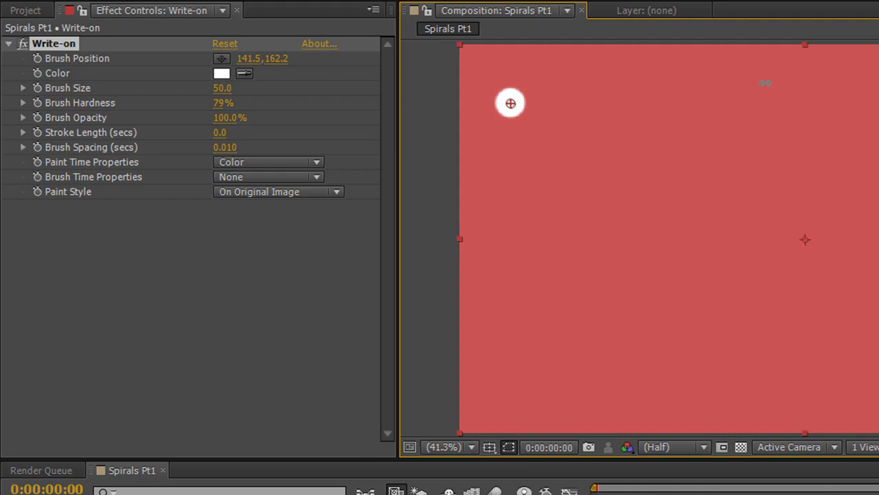
scroll(501, 134, "up", 3)
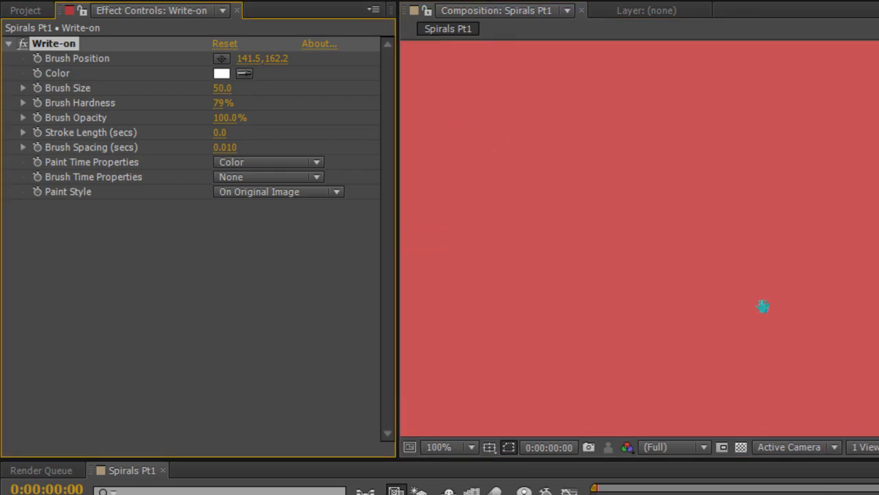
left_click_drag(763, 305, 852, 344)
scroll(770, 219, "up", 1)
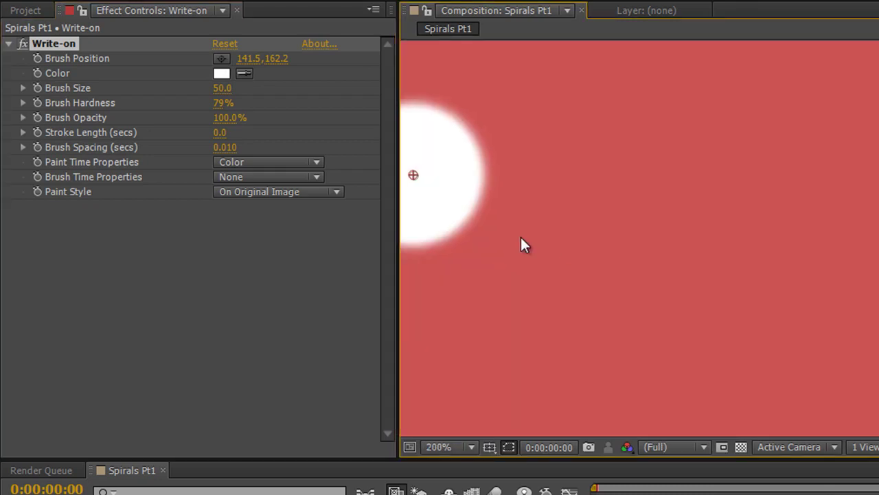
left_click_drag(520, 245, 720, 266)
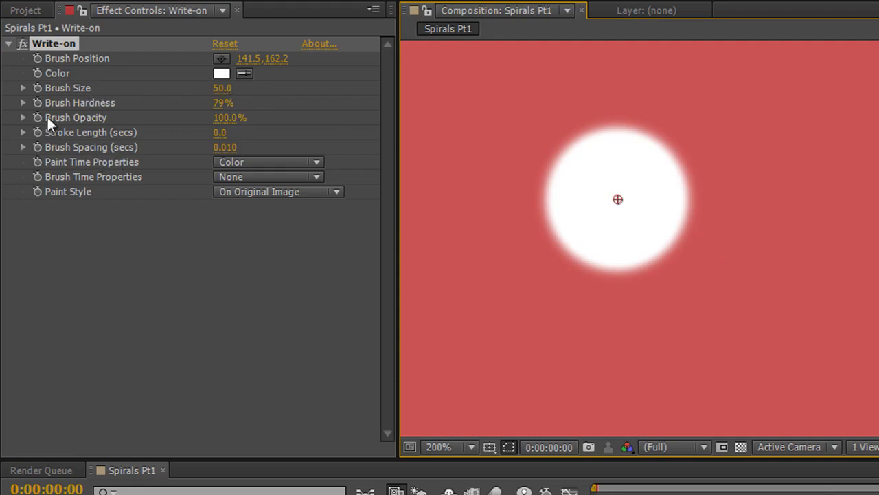
- Try Brush Hardness at 100%, settle on 79%, and test a lower Brush Opacity
left_click_drag(218, 103, 501, 121)
left_click_drag(636, 131, 642, 124)
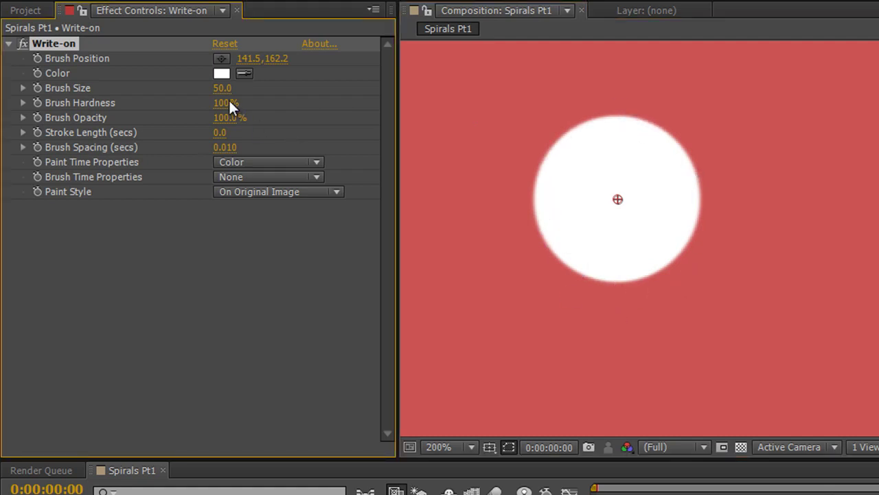
mouse_move(223, 103)
left_mouse_down()
mouse_move(44, 132)
mouse_move(163, 132)
mouse_move(74, 131)
left_mouse_up()
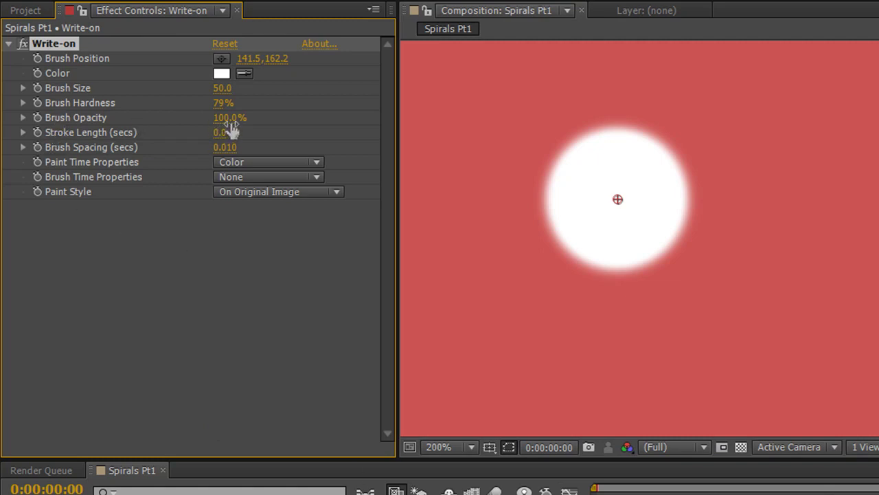
mouse_move(227, 118)
left_mouse_down()
mouse_move(126, 124)
mouse_move(240, 122)
left_mouse_up()
- Set the composition magnification to Fit
key("comma")
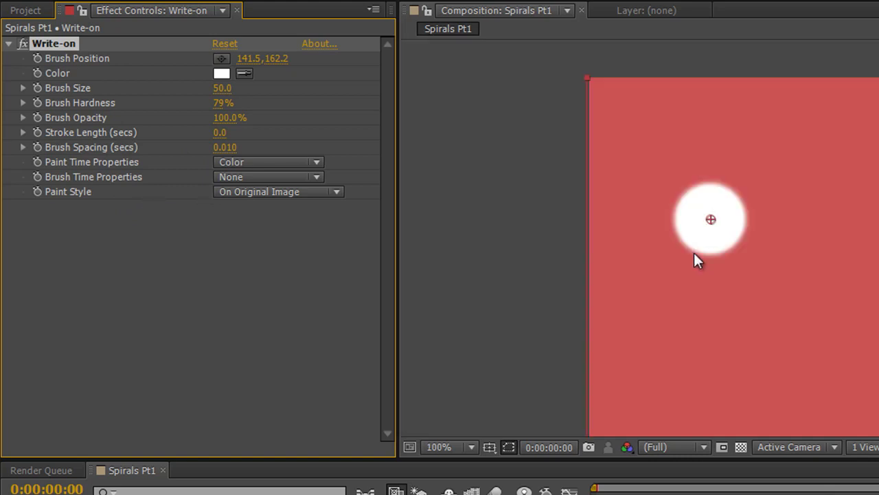
left_click(473, 446)
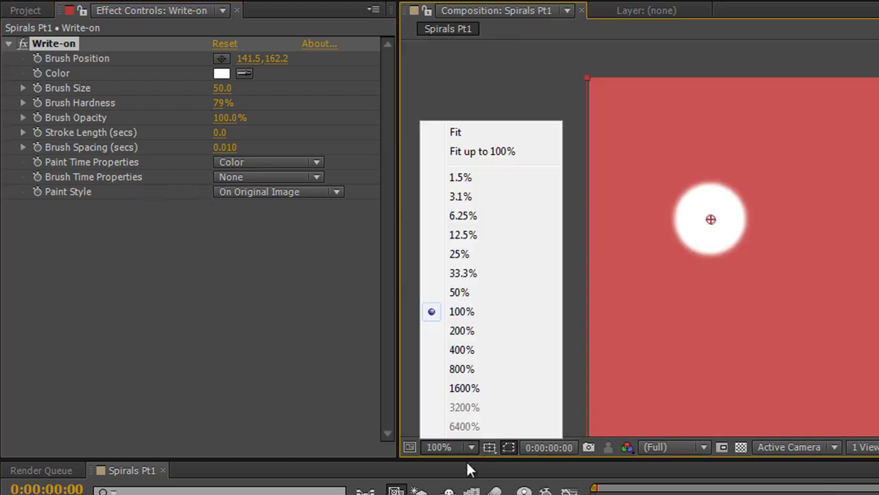
left_click(459, 131)
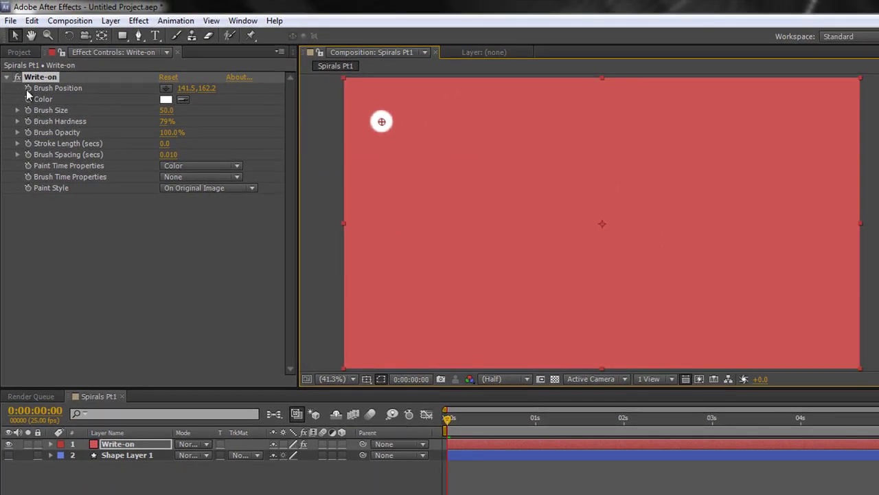
- Keyframe Brush Position to paint a Z-shaped stroke across the red comp, then check it
left_click(59, 233)
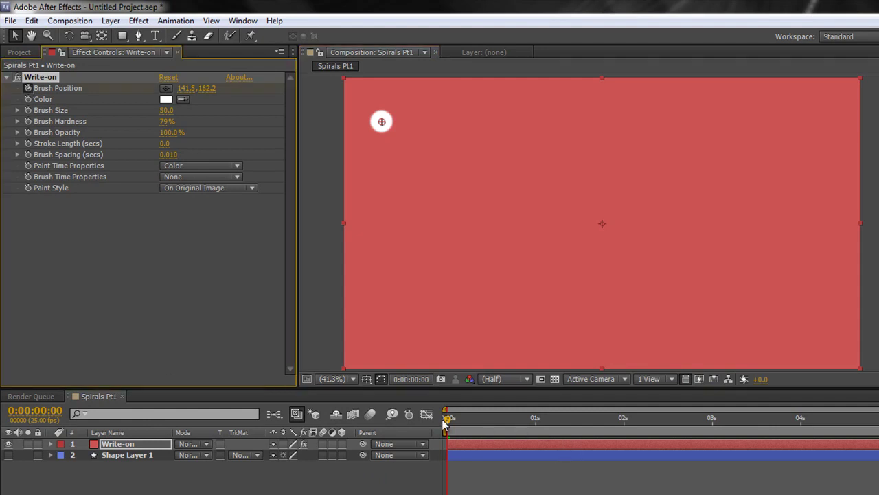
left_click_drag(520, 426, 624, 420)
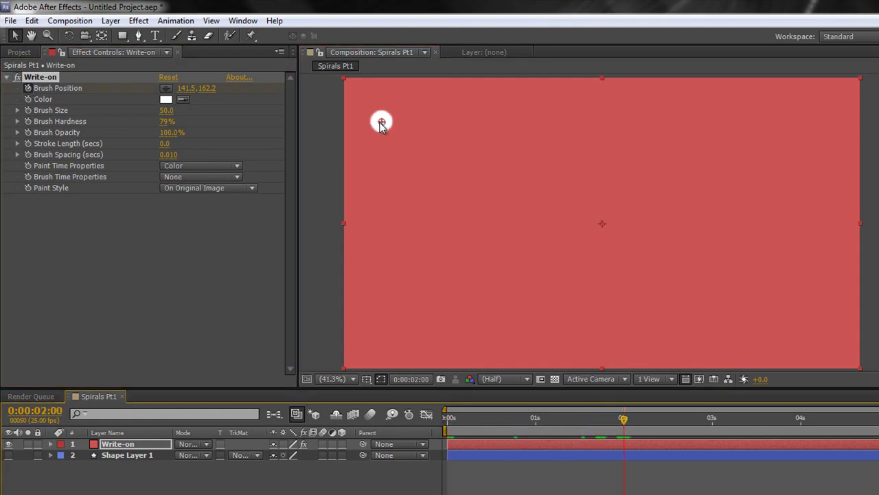
left_click_drag(382, 123, 750, 124)
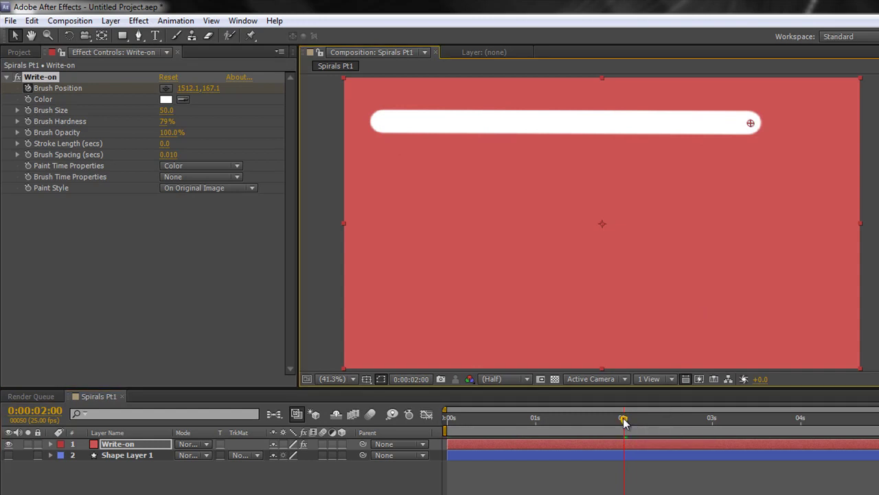
left_click_drag(623, 421, 713, 430)
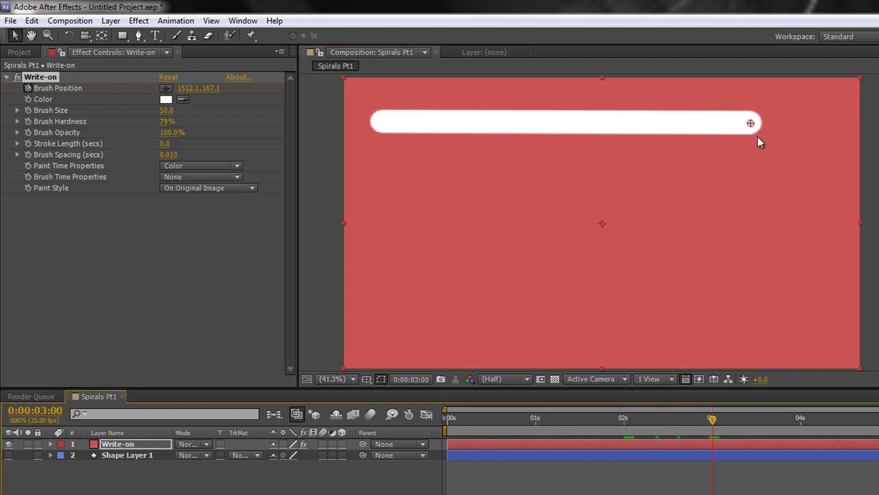
mouse_move(752, 124)
left_mouse_down()
mouse_move(717, 175)
mouse_move(498, 267)
mouse_move(457, 247)
left_mouse_up()
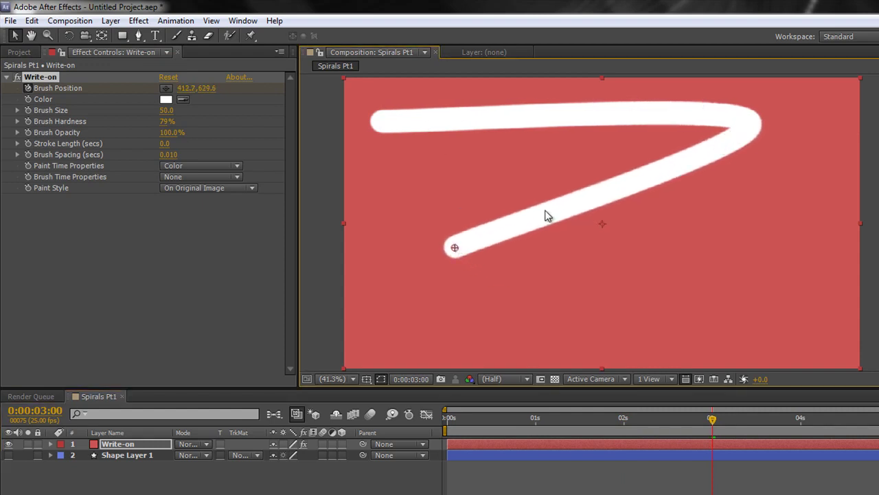
key("space")
mouse_move(451, 252)
left_mouse_down()
mouse_move(565, 320)
mouse_move(794, 314)
mouse_move(812, 287)
left_mouse_up()
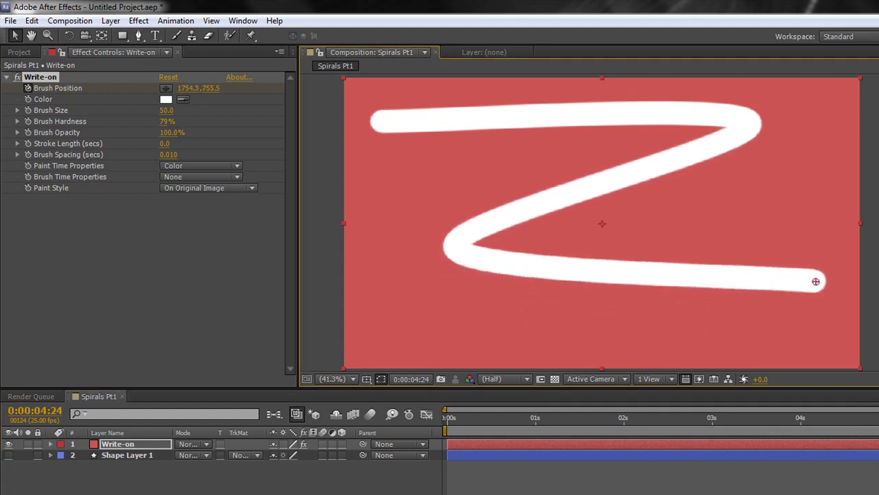
mouse_move(850, 419)
left_mouse_down()
mouse_move(621, 470)
mouse_move(411, 461)
mouse_move(504, 443)
mouse_move(855, 429)
mouse_move(419, 437)
mouse_move(831, 431)
mouse_move(769, 422)
mouse_move(420, 429)
mouse_move(867, 429)
mouse_move(878, 418)
left_mouse_up()
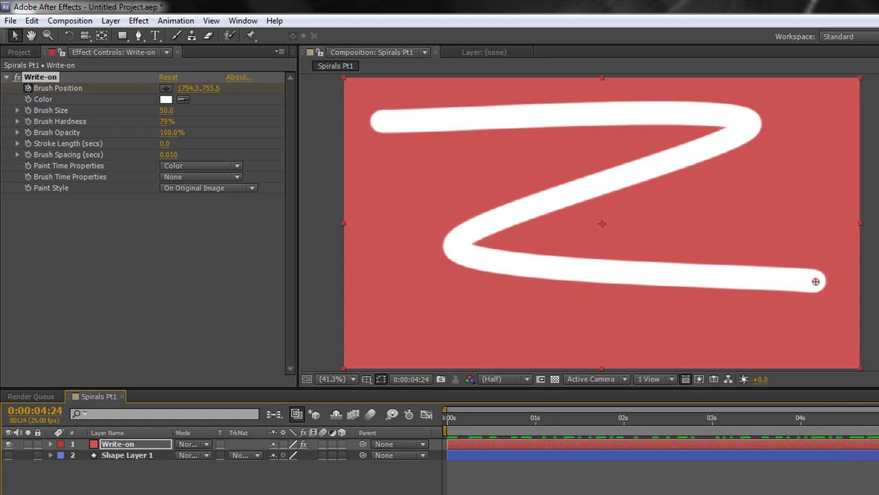
- Try keyframing Brush Size from the start to a thinner value at the end
mouse_move(875, 456)
left_mouse_down()
mouse_move(691, 455)
mouse_move(363, 474)
left_mouse_up()
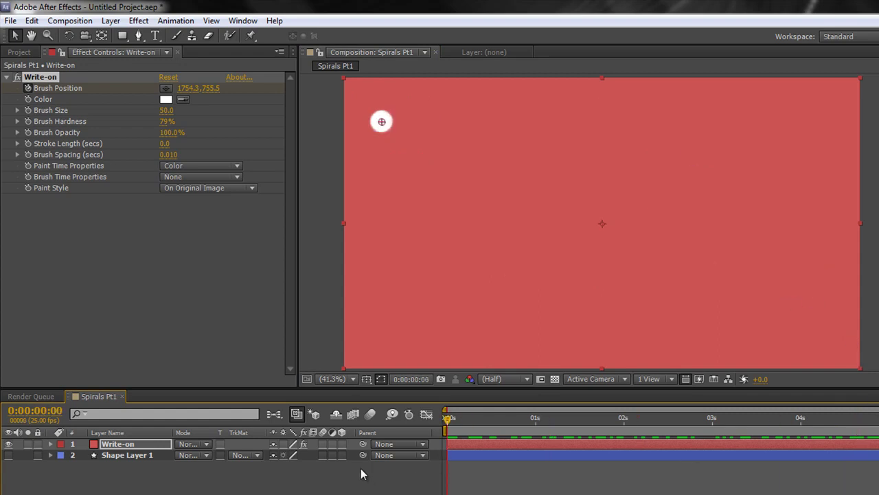
left_click(28, 110)
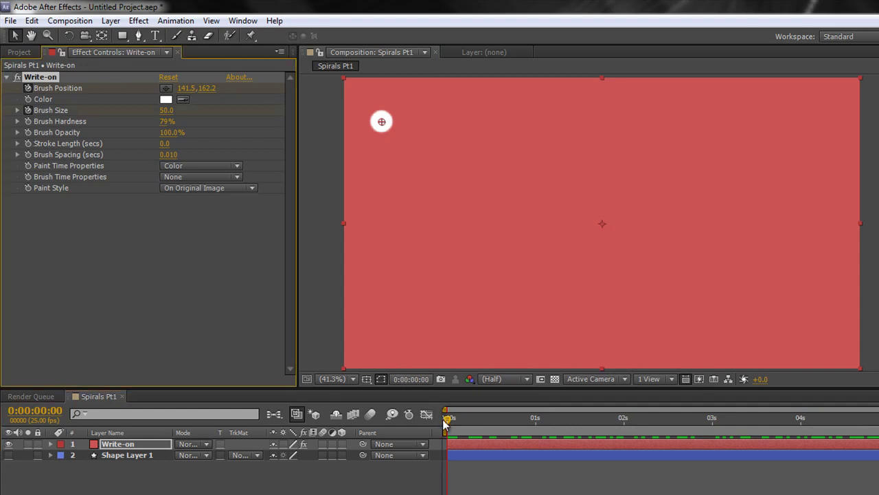
left_click_drag(448, 421, 878, 467)
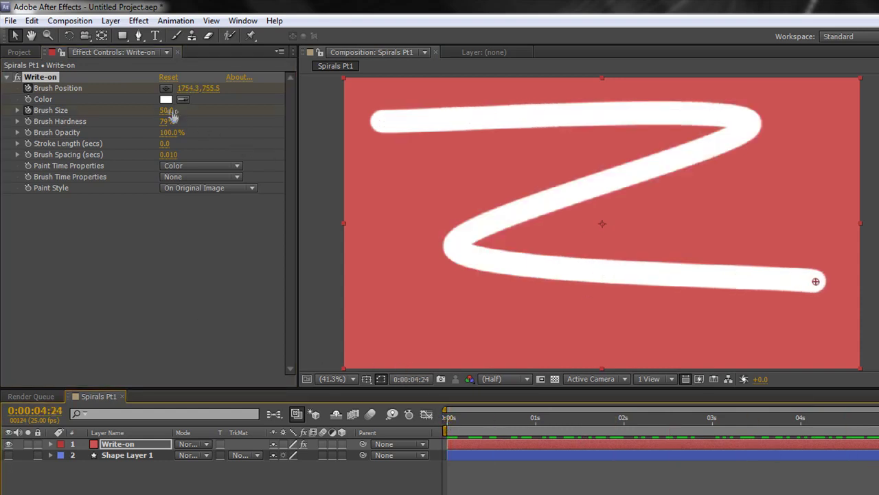
mouse_move(167, 111)
left_mouse_down()
mouse_move(38, 116)
mouse_move(171, 111)
mouse_move(84, 118)
mouse_move(164, 115)
left_mouse_up()
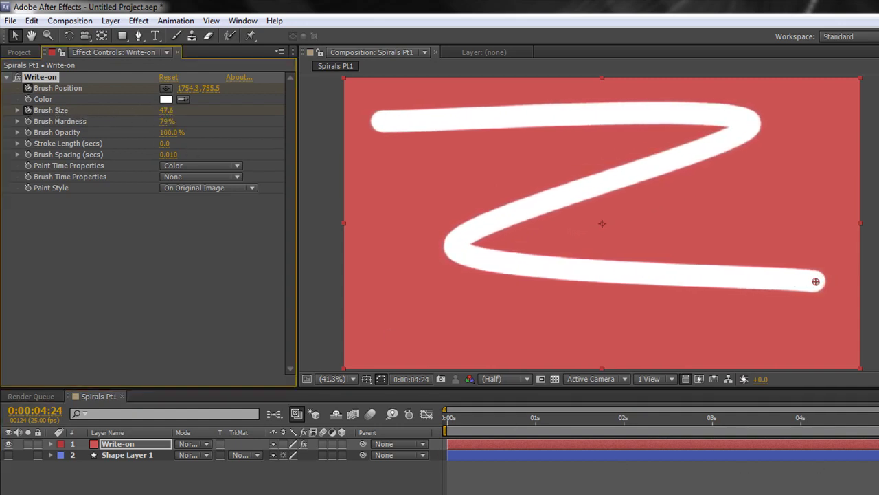
mouse_move(874, 427)
left_mouse_down()
mouse_move(702, 447)
mouse_move(202, 473)
left_mouse_up()
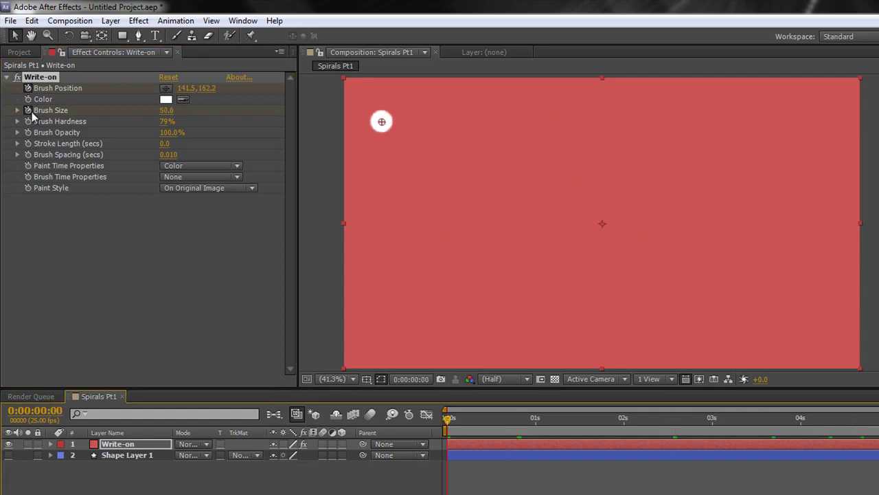
- Set Write-on's Brush Time Properties to Size
left_click(52, 380)
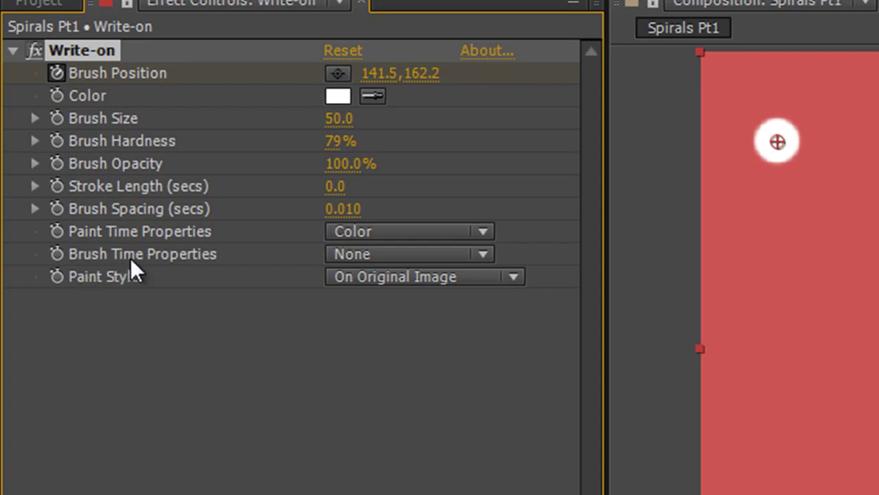
left_click(348, 253)
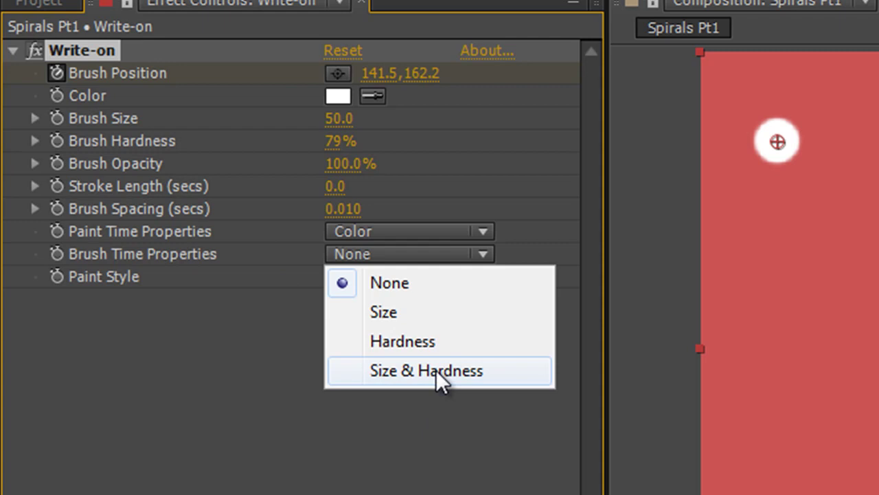
left_click(388, 314)
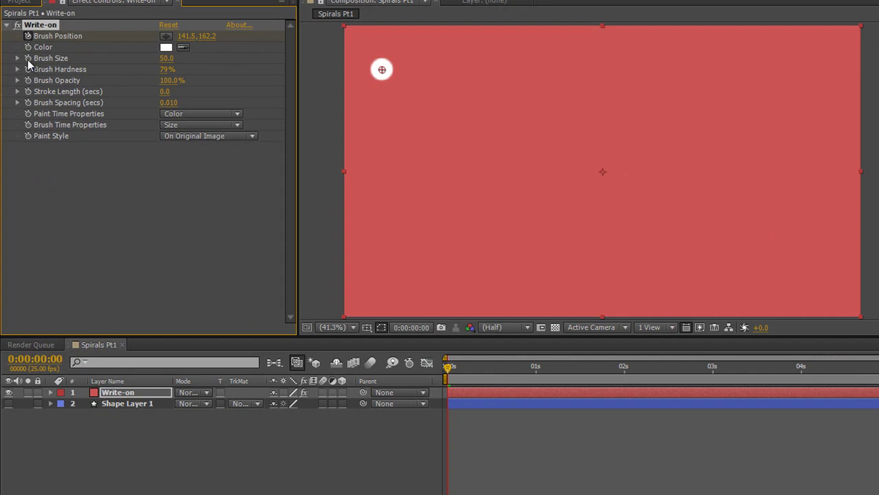
- Keyframe Brush Size from 50 at 0:00 down to 1.0 at 4:24
left_click(57, 118)
key("End")
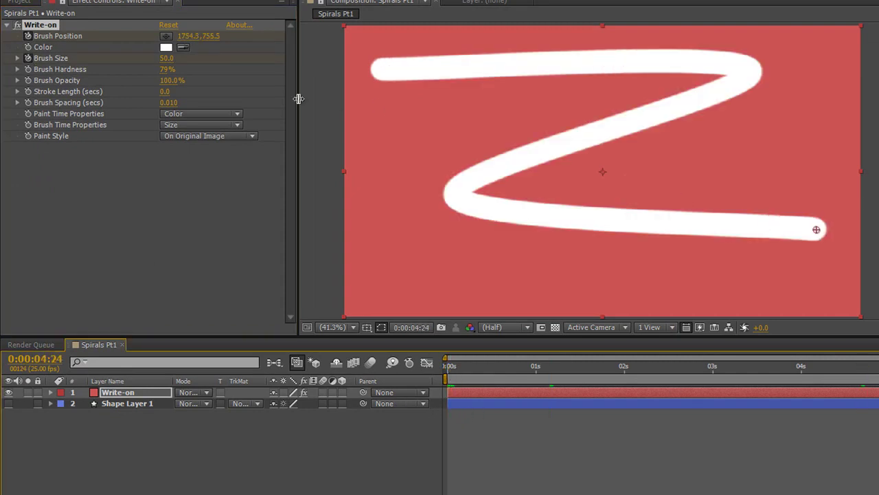
mouse_move(166, 58)
left_mouse_down()
mouse_move(107, 66)
mouse_move(4, 105)
left_mouse_up()
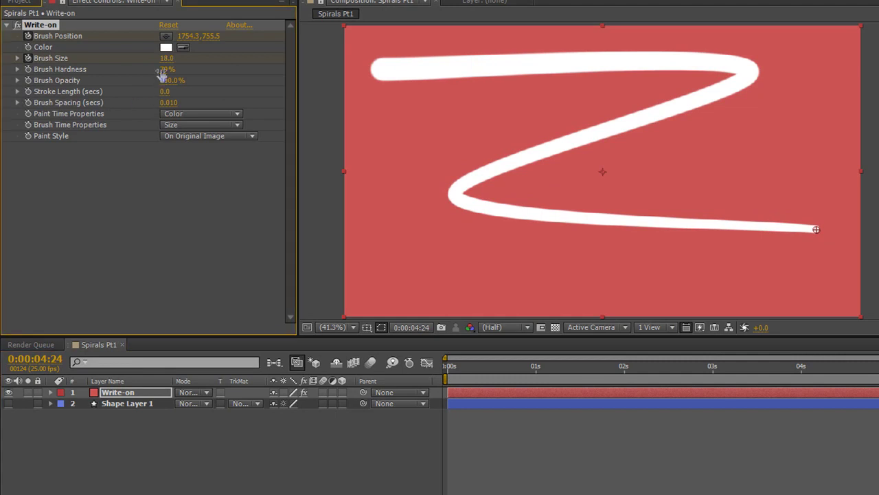
mouse_move(166, 58)
left_mouse_down()
mouse_move(40, 69)
mouse_move(55, 75)
left_mouse_up()
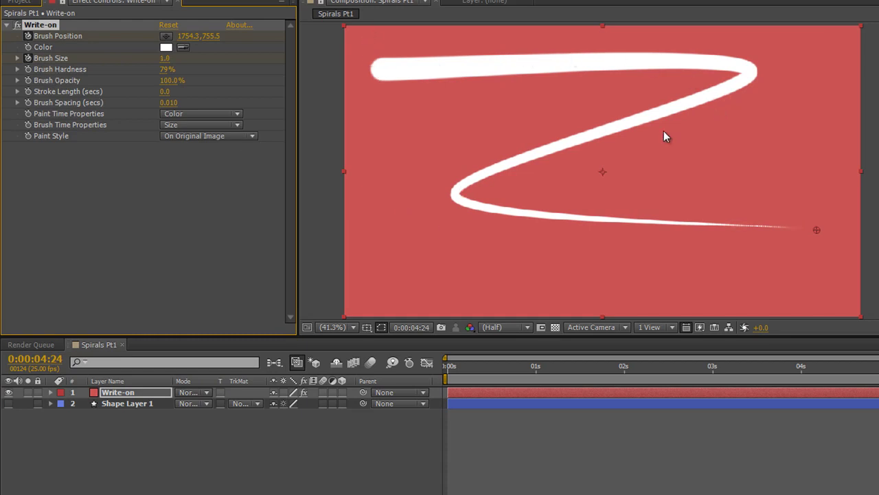
mouse_move(825, 393)
left_mouse_down()
mouse_move(371, 393)
mouse_move(640, 397)
mouse_move(878, 433)
left_mouse_up()
scroll(818, 273, "up", 4)
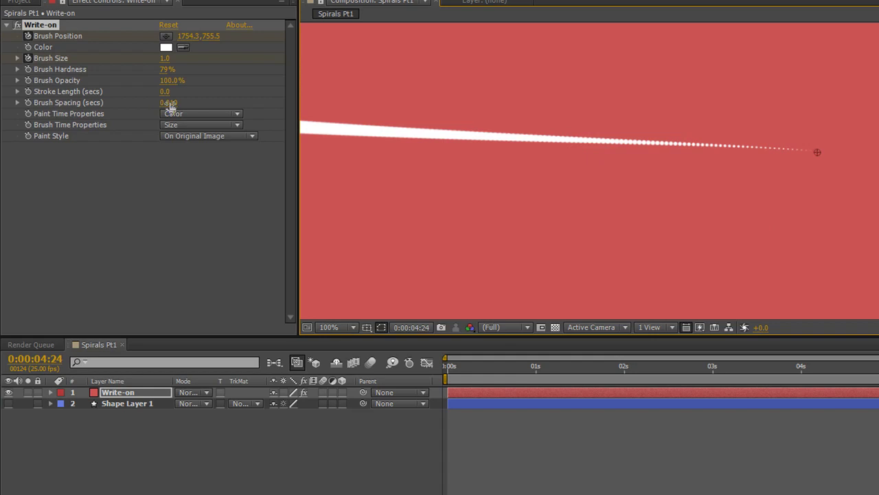
- Set Brush Spacing to 0.001 and fit the composition in the viewer
mouse_move(169, 104)
left_mouse_down()
mouse_move(189, 105)
mouse_move(73, 105)
left_mouse_up()
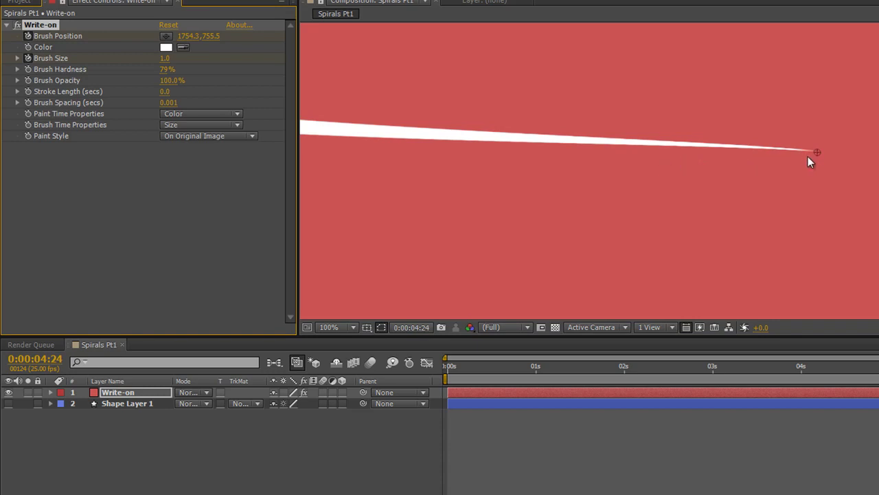
scroll(529, 160, "down", 4)
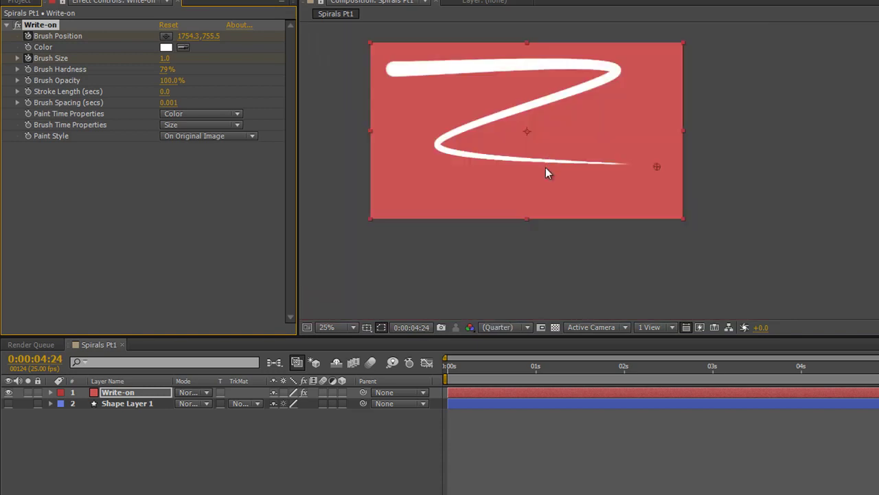
left_click(354, 327)
left_click(354, 91)
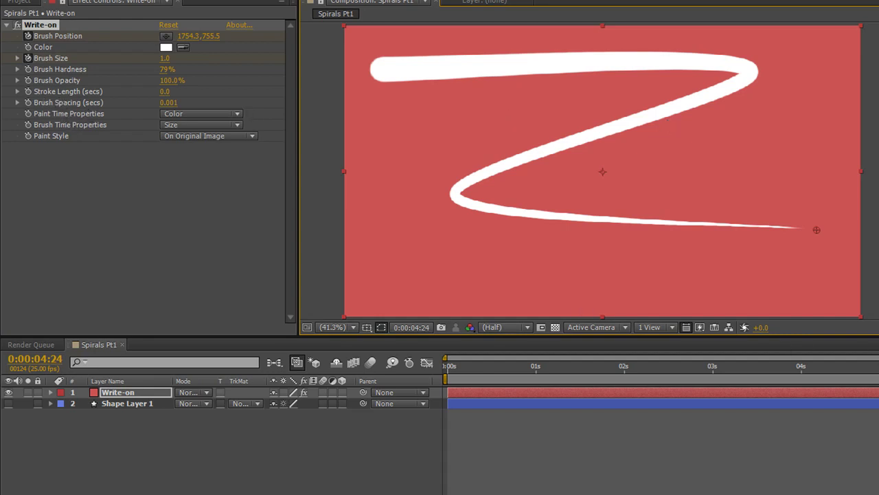
left_click_drag(866, 365, 695, 365)
- Set Stroke Length (secs) to 2.0 and play a RAM preview from the start
key("Home")
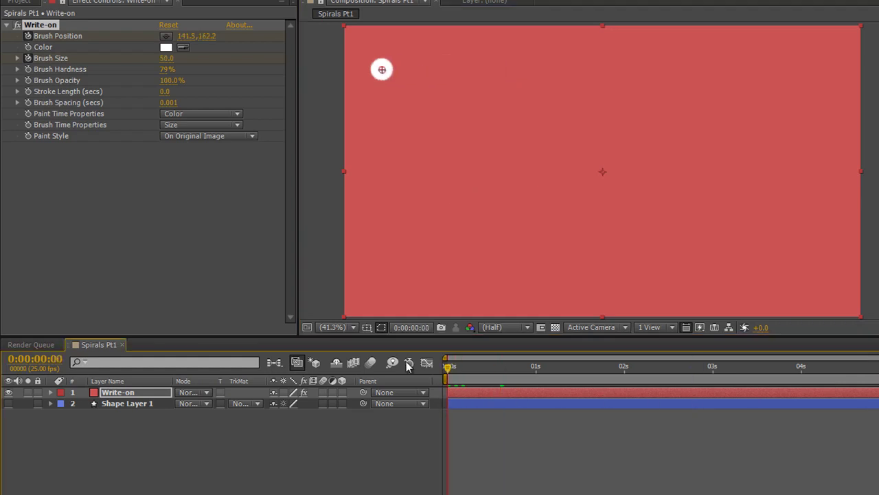
left_click(18, 92)
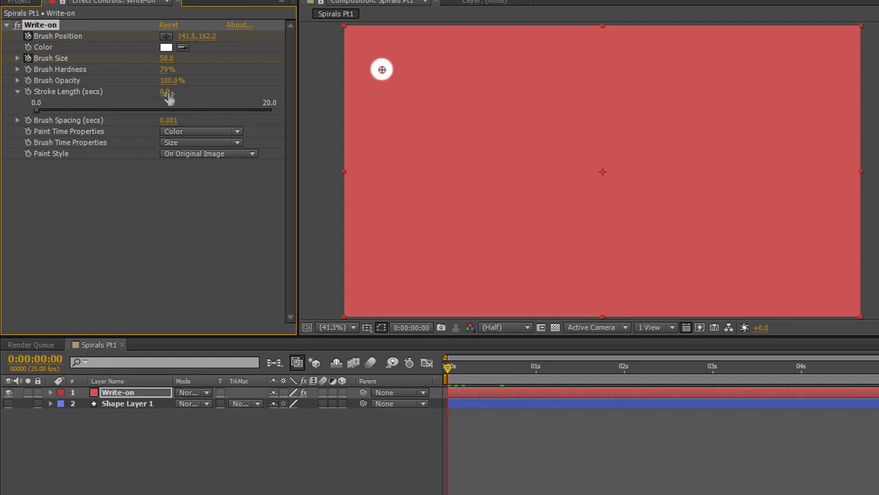
left_click_drag(447, 367, 876, 368)
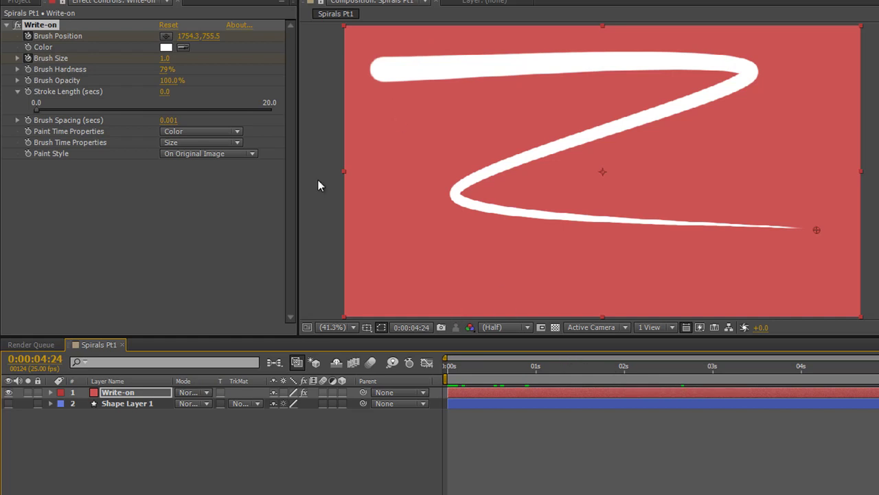
mouse_move(37, 108)
left_mouse_down()
mouse_move(77, 112)
mouse_move(56, 117)
mouse_move(64, 120)
left_mouse_up()
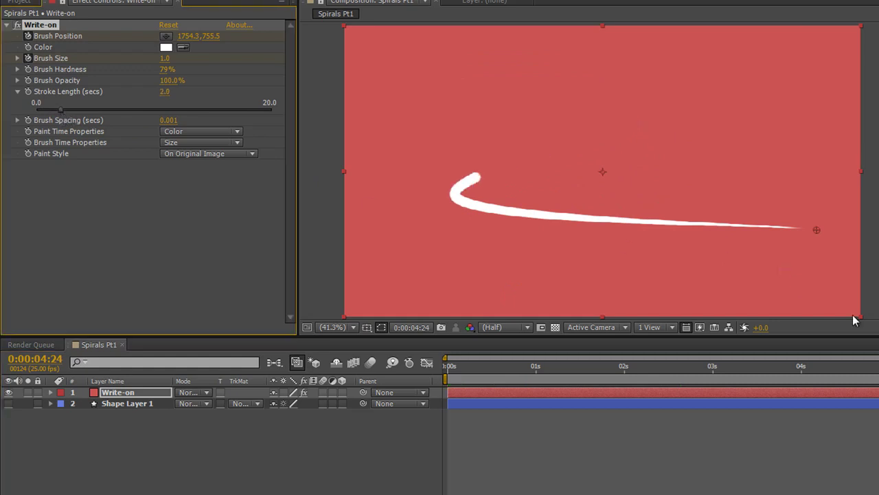
key("Home")
left_click(218, 435)
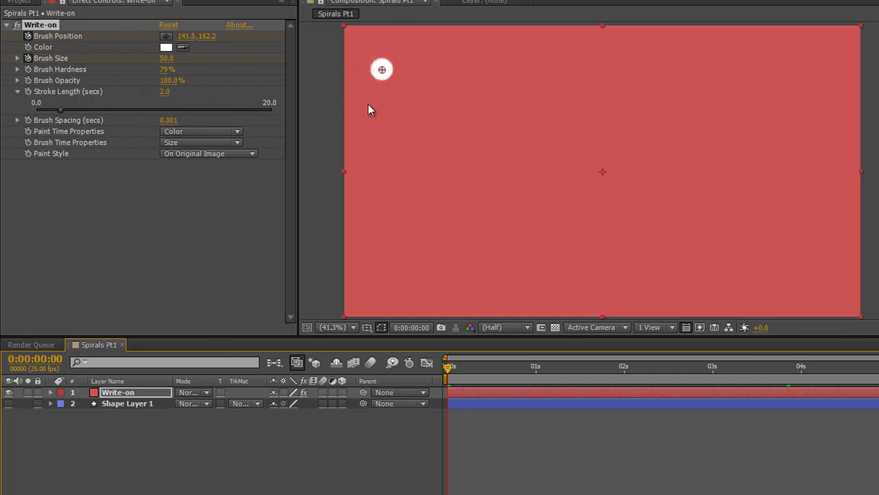
key("KP_0")
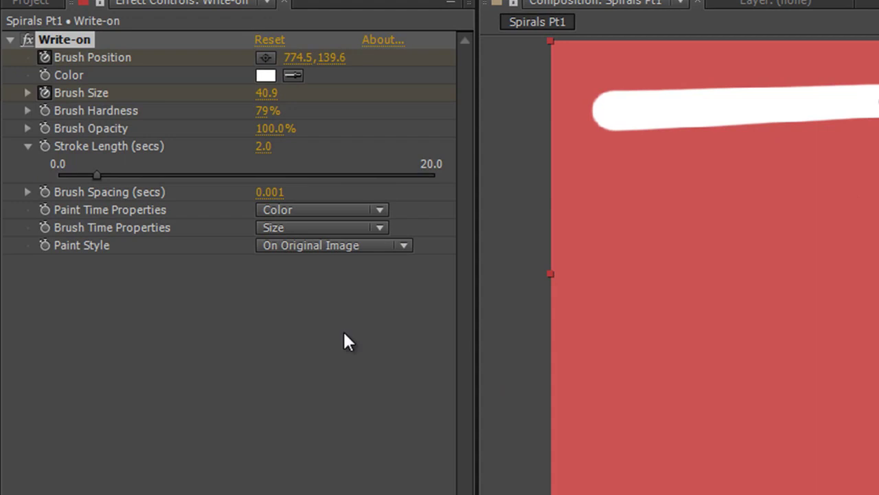
- Set the Write-on Paint Style to Reveal Original Image, showing the transparency grid
left_click(399, 242)
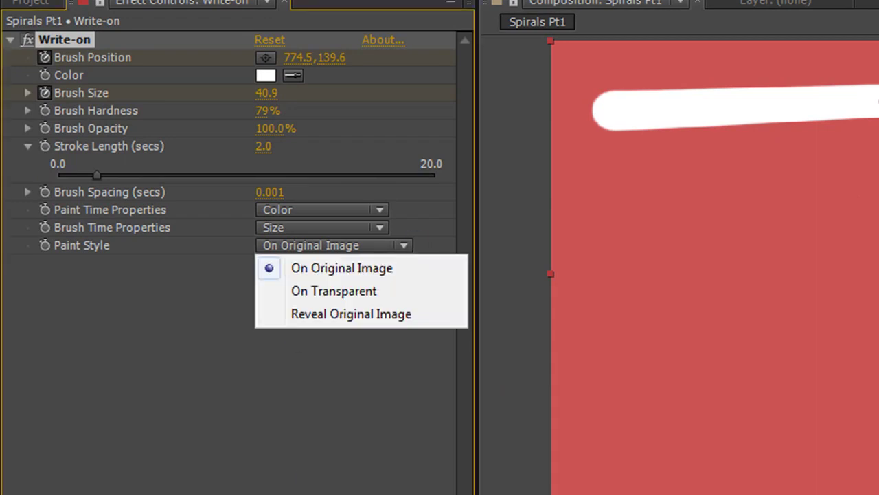
left_click(312, 292)
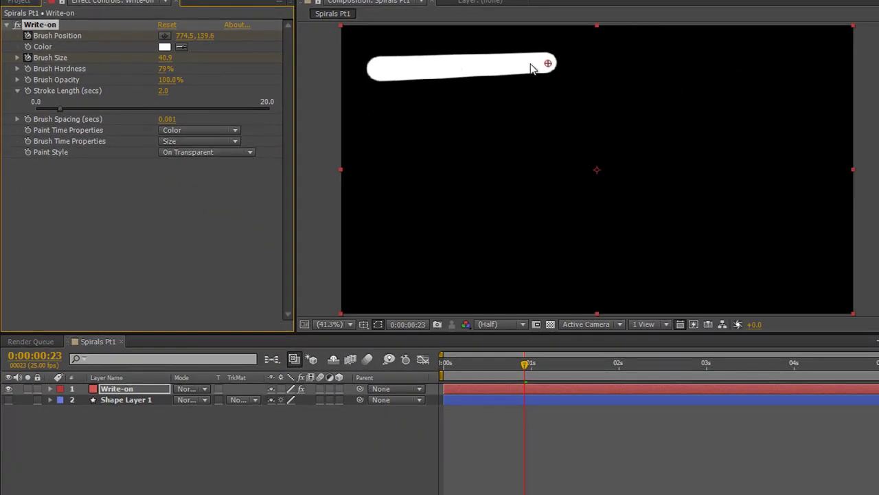
left_click(550, 325)
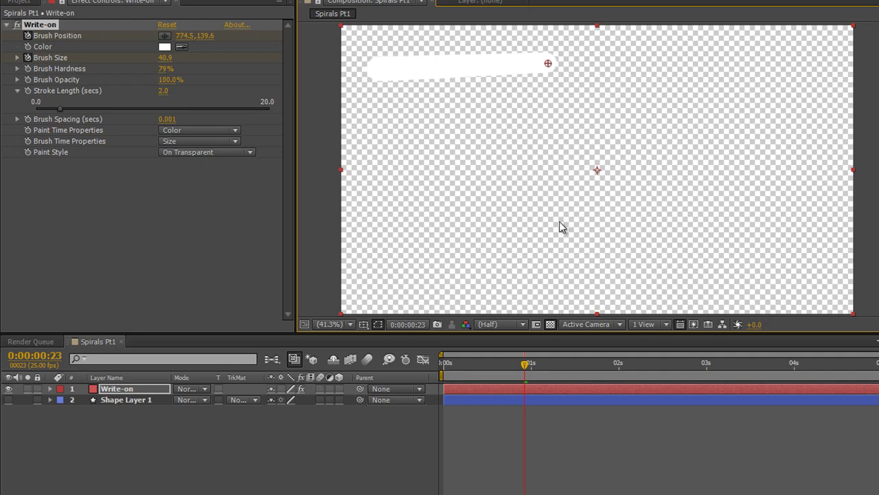
left_click(250, 153)
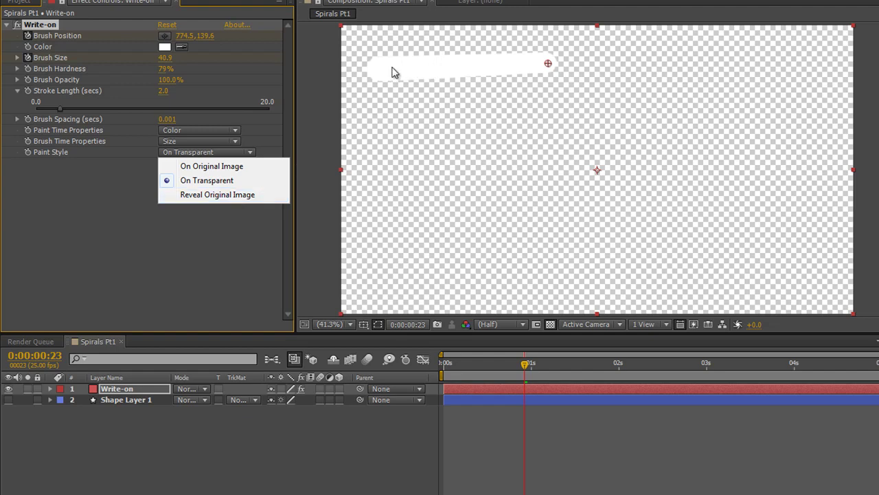
left_click(240, 195)
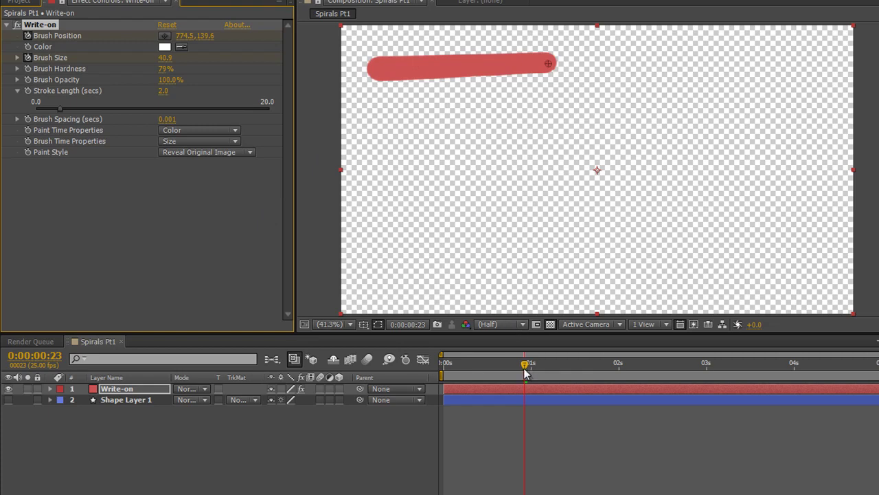
- Preview the stroke, then clear Brush Position keyframes at 0:00 and centre the brush point
left_click_drag(528, 366, 867, 406)
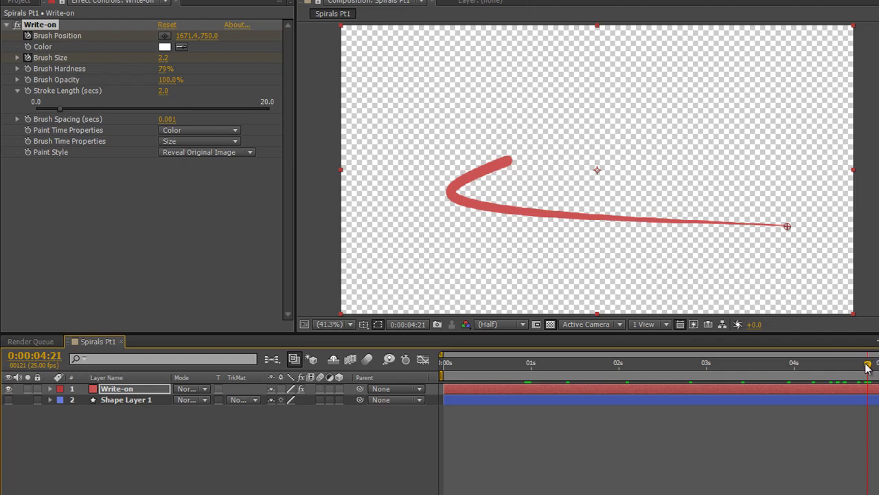
left_click_drag(866, 364, 603, 389)
key("Home")
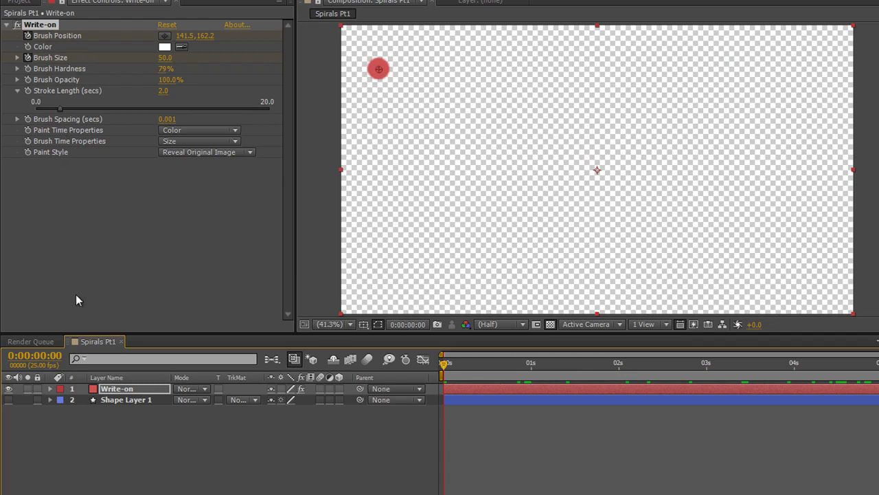
left_click(28, 35)
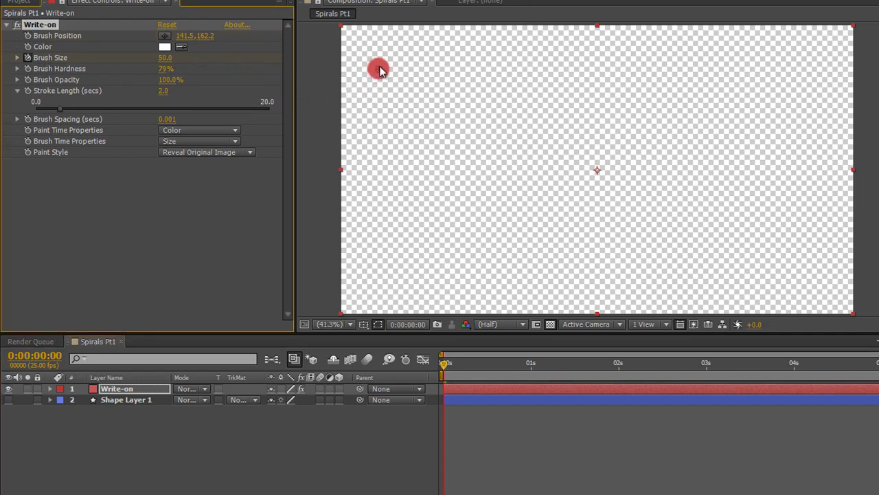
mouse_move(380, 70)
left_mouse_down()
mouse_move(567, 136)
mouse_move(596, 169)
left_mouse_up()
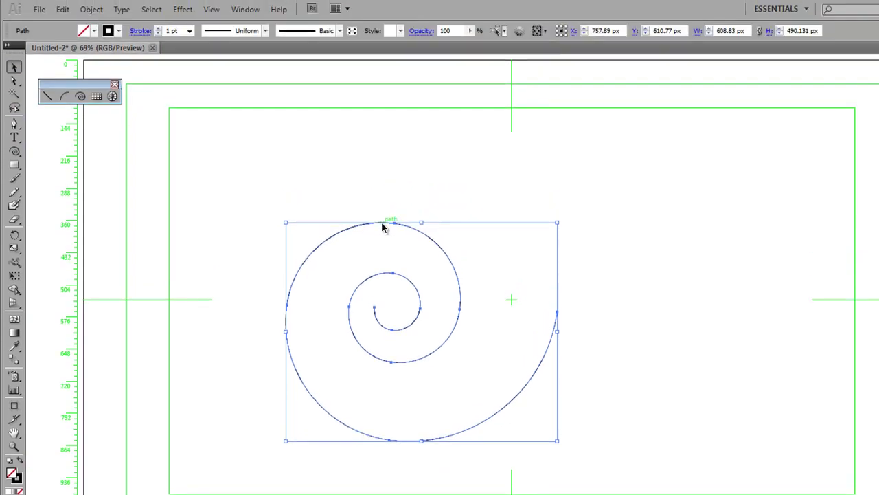
- Copy the selected spiral path in Illustrator and switch back to After Effects
left_click(62, 12)
left_click(80, 74)
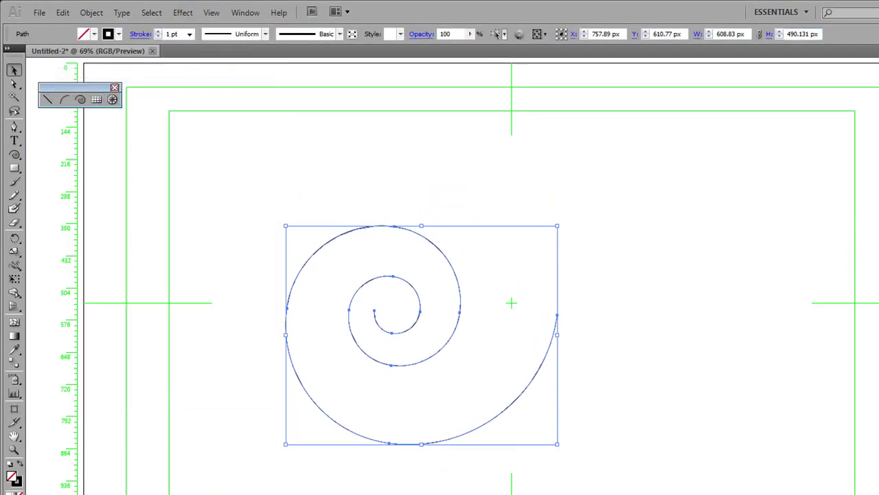
key("alt+Tab")
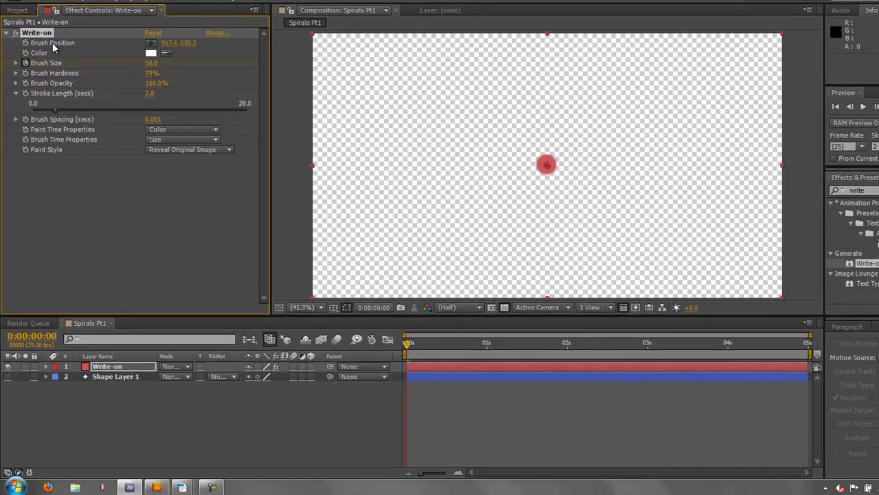
- Paste the Illustrator spiral into Write-on's Brush Position as keyframes spanning 0 to about 2 seconds
left_click(53, 43)
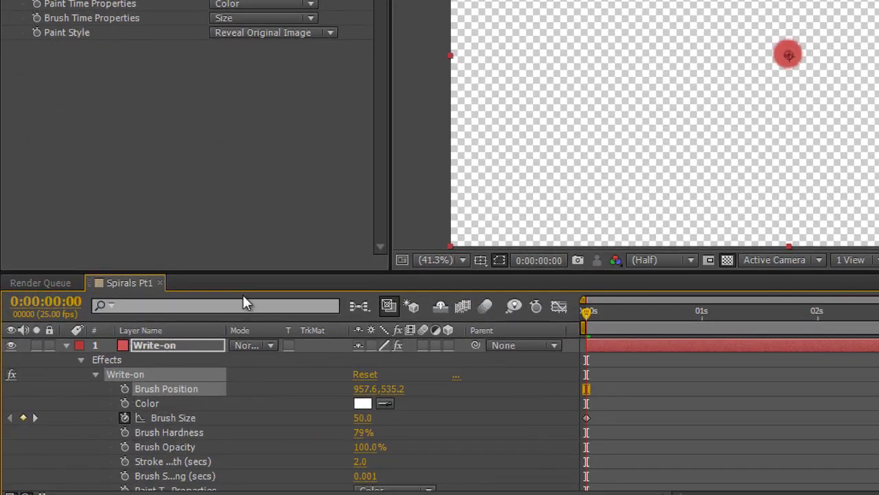
left_click_drag(250, 272, 248, 210)
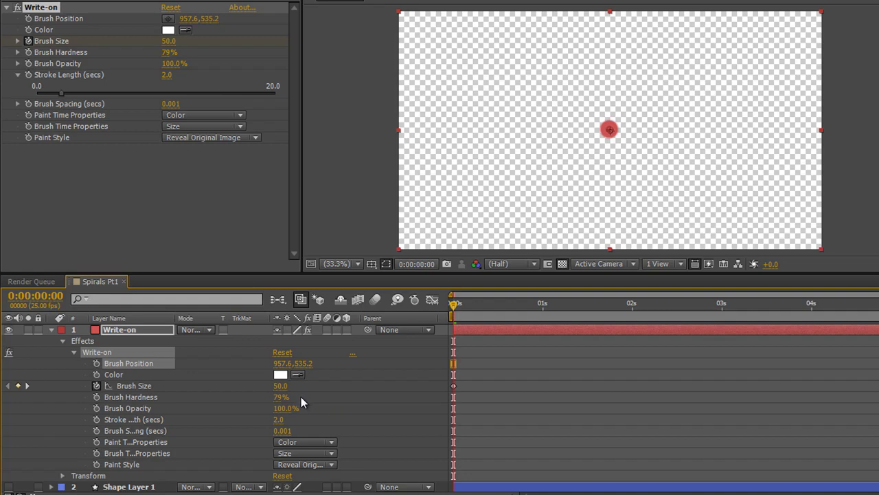
key("ctrl+v")
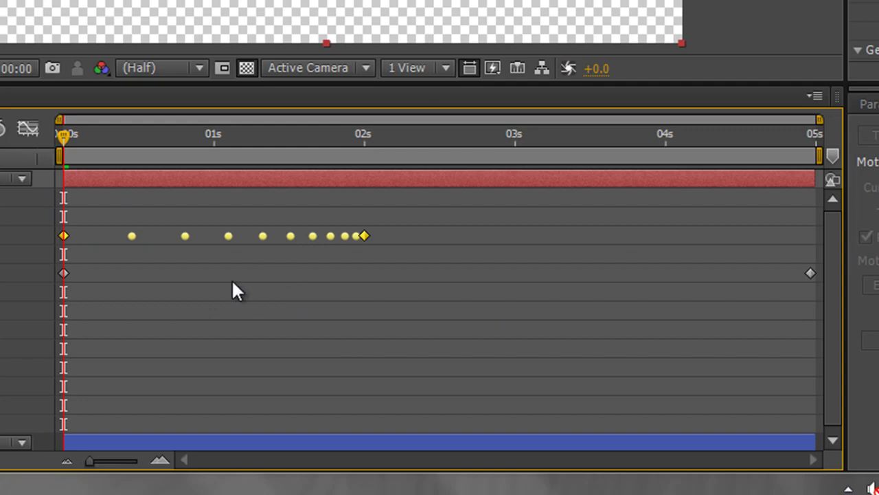
- Drag the last Brush Position keyframe to the comp end so the spiral spans 0–5 seconds
left_click_drag(367, 236, 615, 256)
key("ctrl+z")
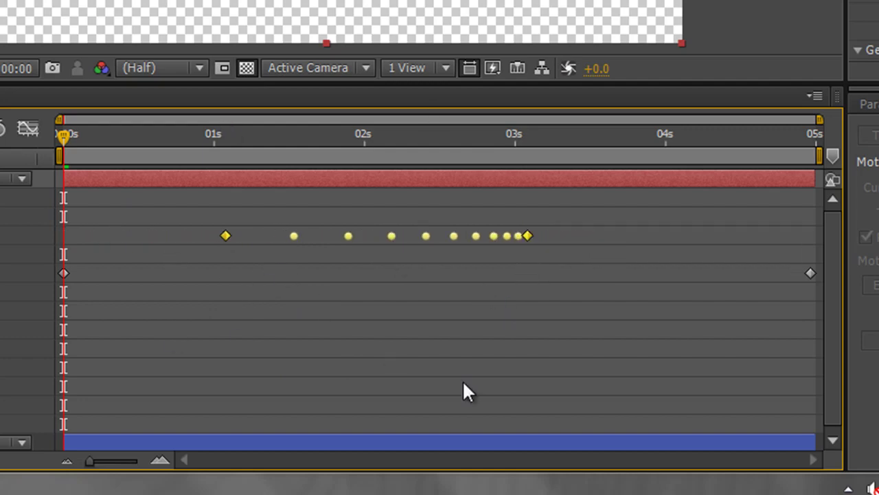
key("ctrl+z")
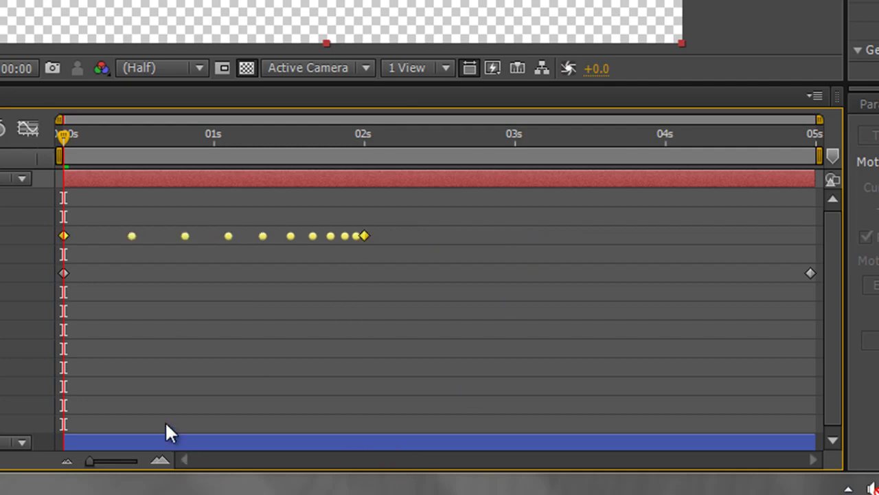
left_click(268, 326)
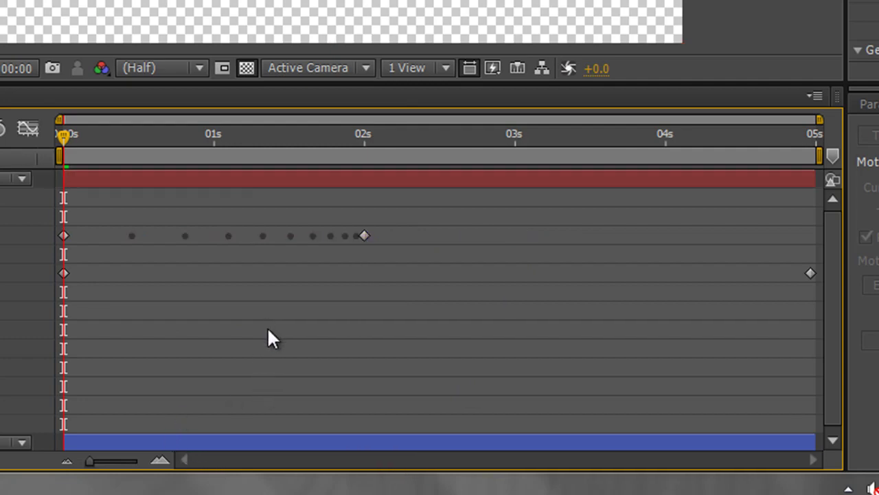
left_click_drag(365, 237, 816, 251)
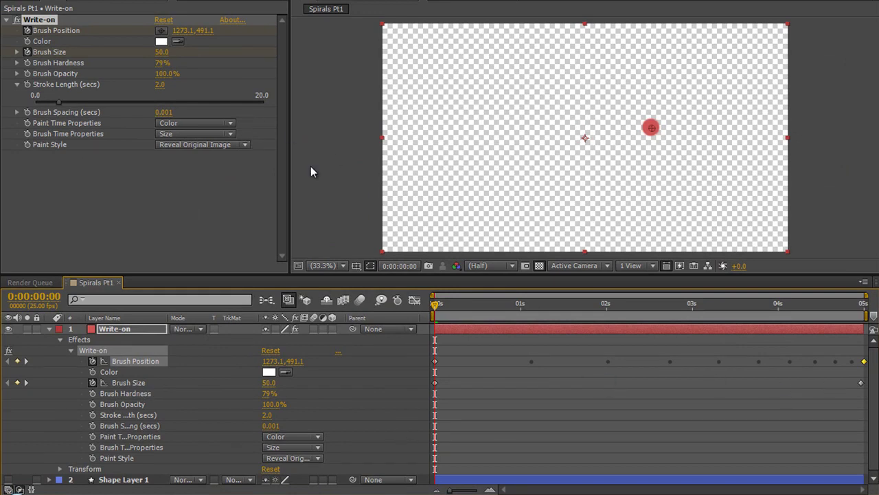
- Set the Write-on Paint Style to On Transparent over black and play the animation
left_click(539, 266)
left_click(243, 145)
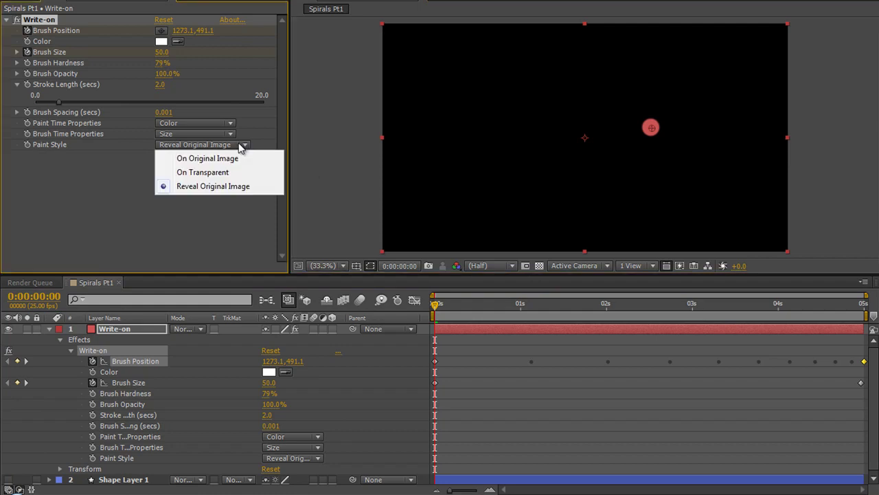
left_click(242, 173)
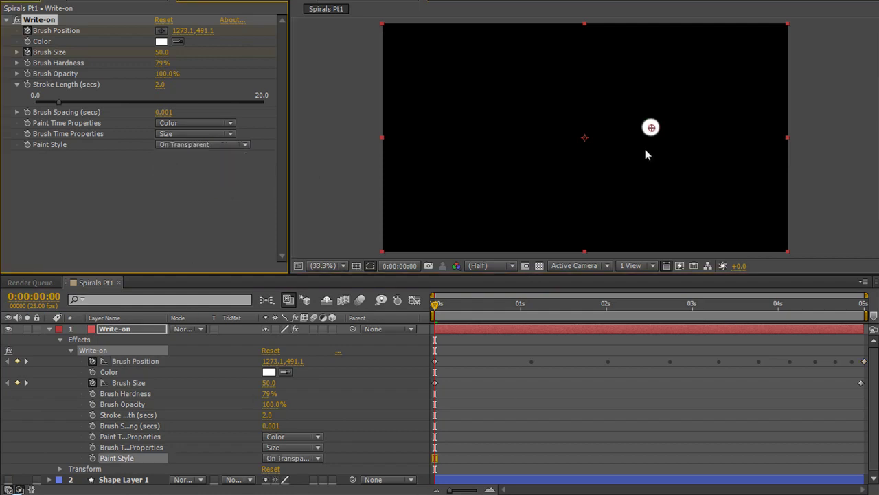
key("space")
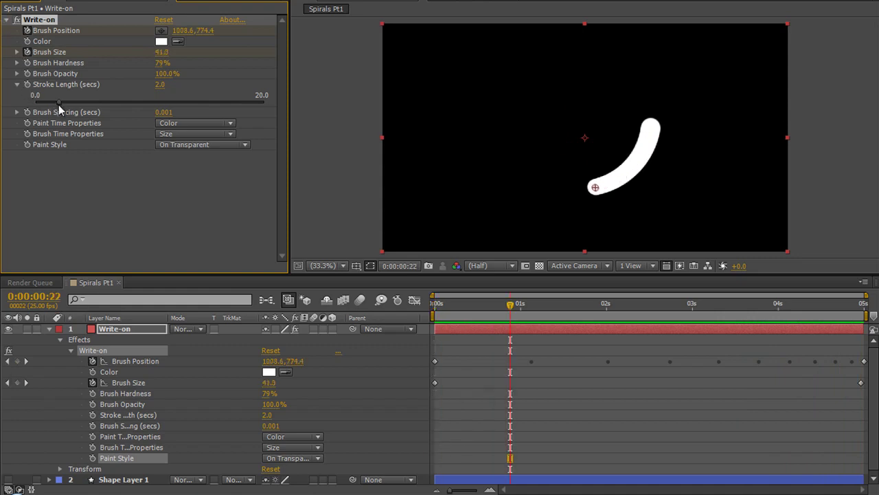
- Set Stroke Length to 0.0 so the whole spiral stays drawn, and preview it
left_click_drag(58, 103, 9, 110)
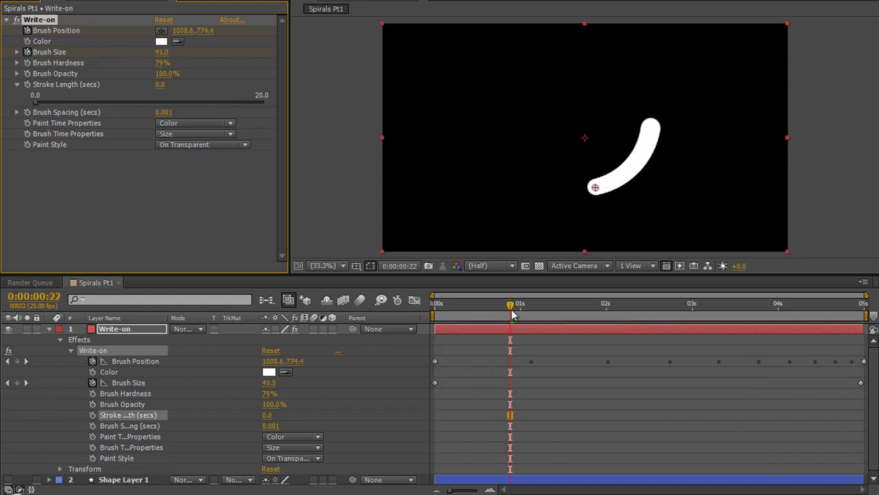
mouse_move(514, 307)
left_mouse_down()
mouse_move(680, 323)
mouse_move(873, 325)
left_mouse_up()
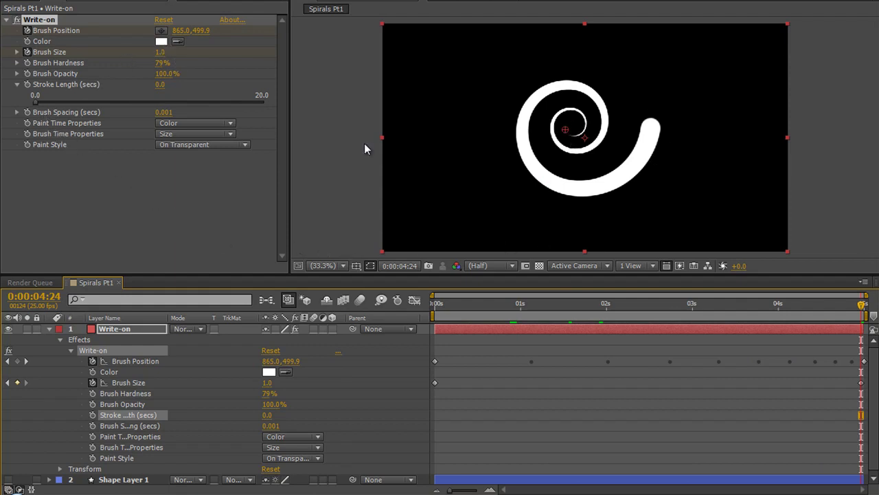
mouse_move(862, 304)
left_mouse_down()
mouse_move(457, 305)
mouse_move(422, 314)
left_mouse_up()
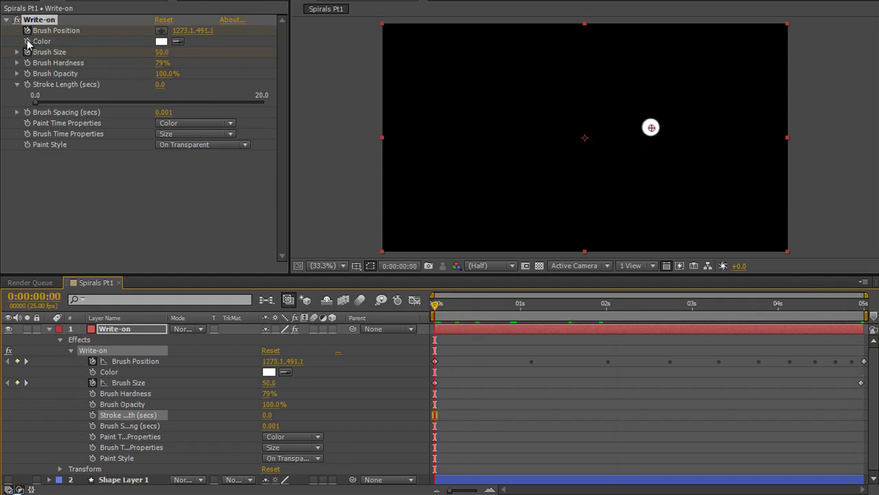
- Keyframe the Write-on stroke colour to pure red at about 2 seconds
left_click(28, 41)
left_click_drag(435, 307, 648, 329)
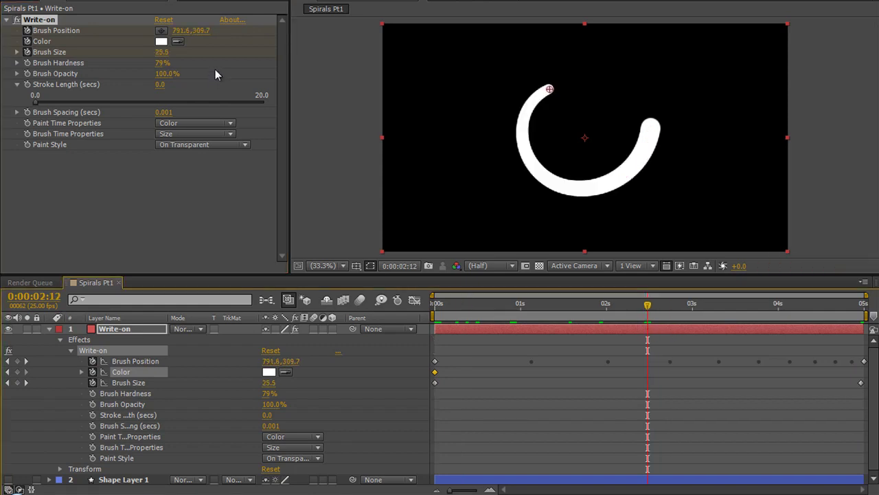
left_click(159, 42)
left_click_drag(248, 142, 306, 66)
left_click(393, 101)
key("Page_Down")
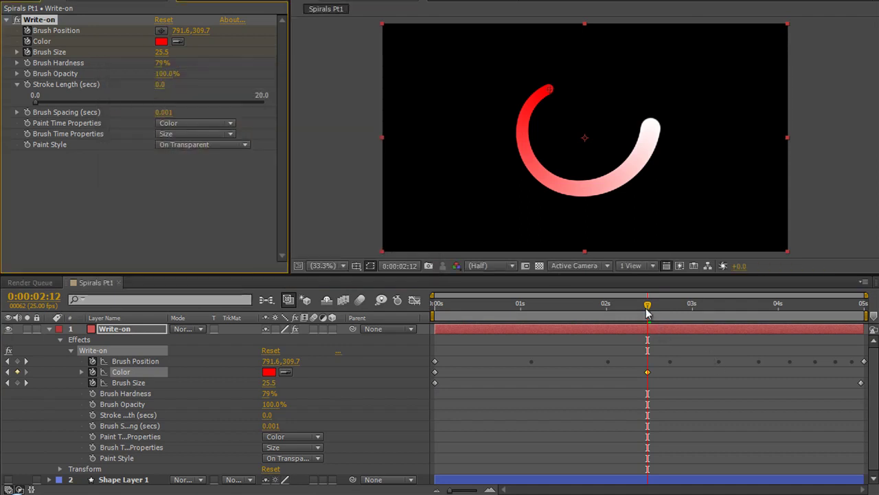
- Add a blue Color keyframe at the comp end and preview the red-to-blue blend
key("End")
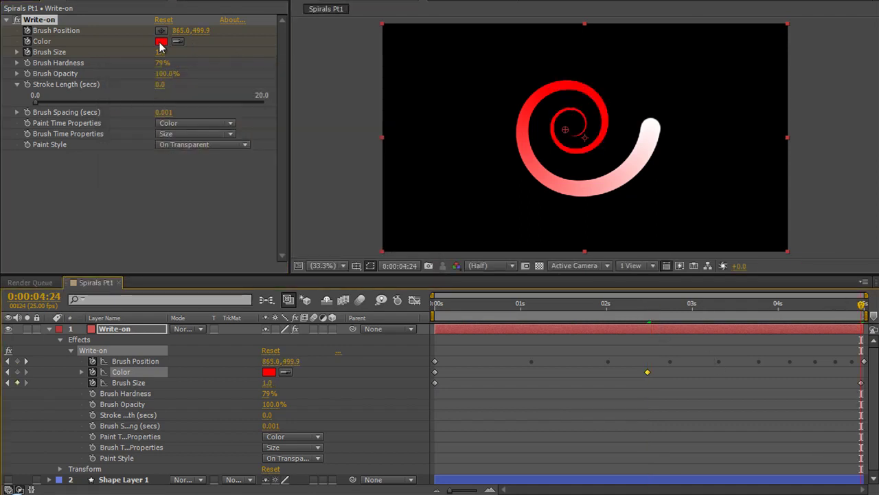
left_click(161, 41)
left_click(293, 150)
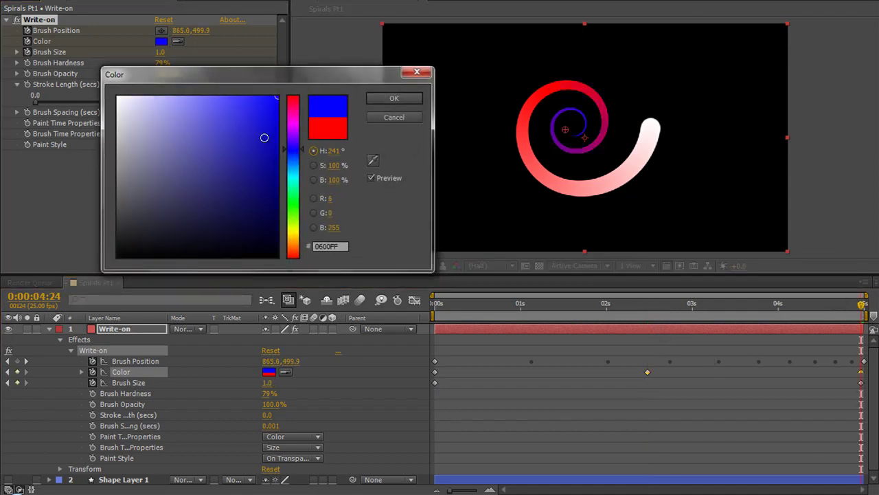
left_click(406, 102)
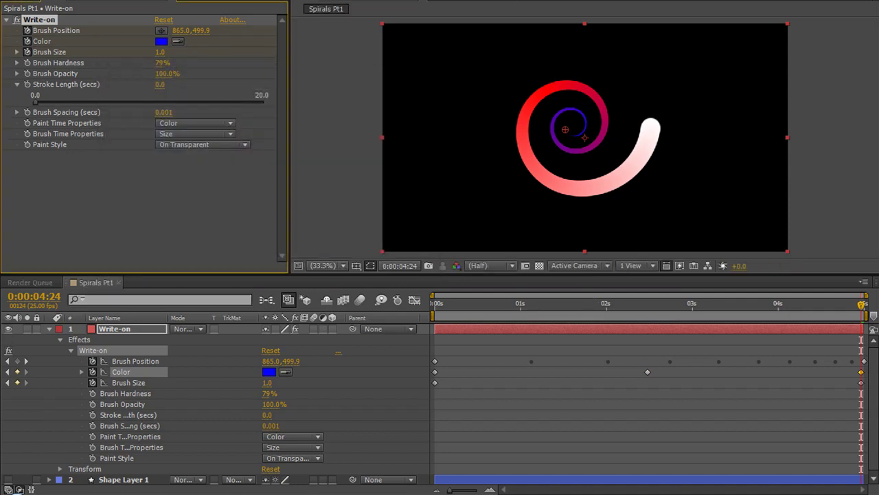
mouse_move(863, 305)
left_mouse_down()
mouse_move(629, 314)
mouse_move(580, 327)
mouse_move(803, 337)
left_mouse_up()
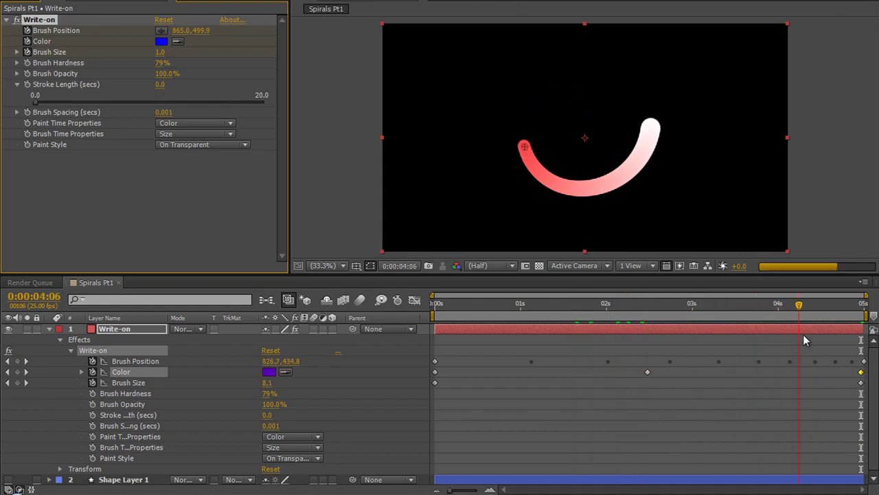
- Review Paint Time and Brush Time Properties options, keeping Color and Size
left_click(539, 265)
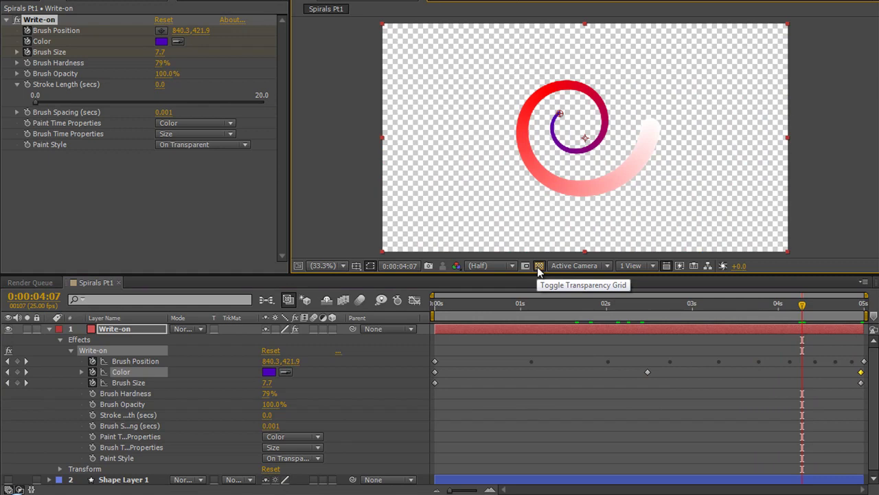
left_click(539, 266)
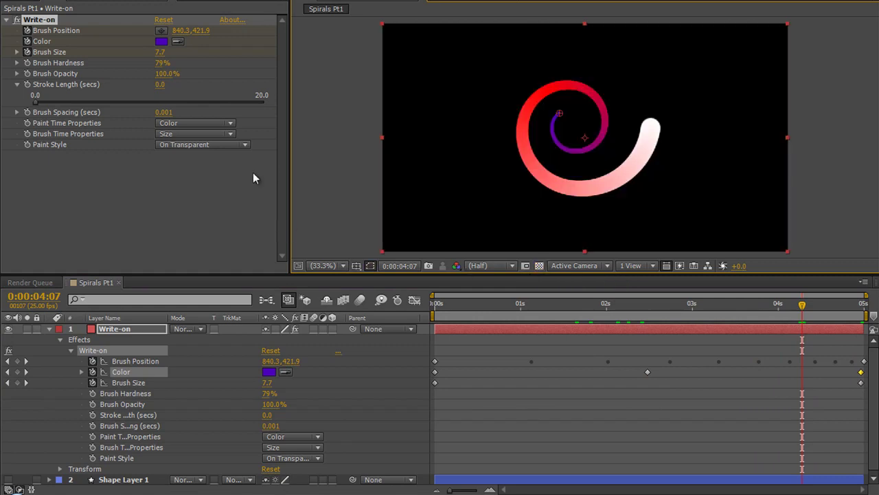
left_click(230, 125)
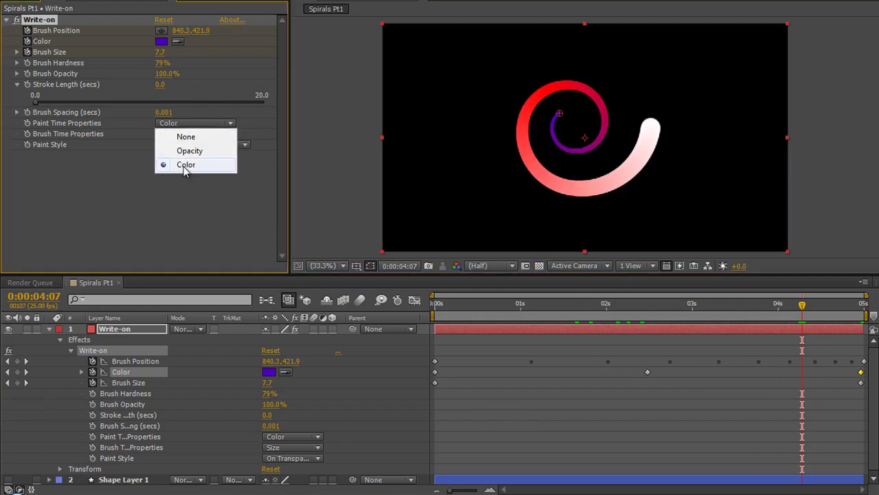
left_click(261, 122)
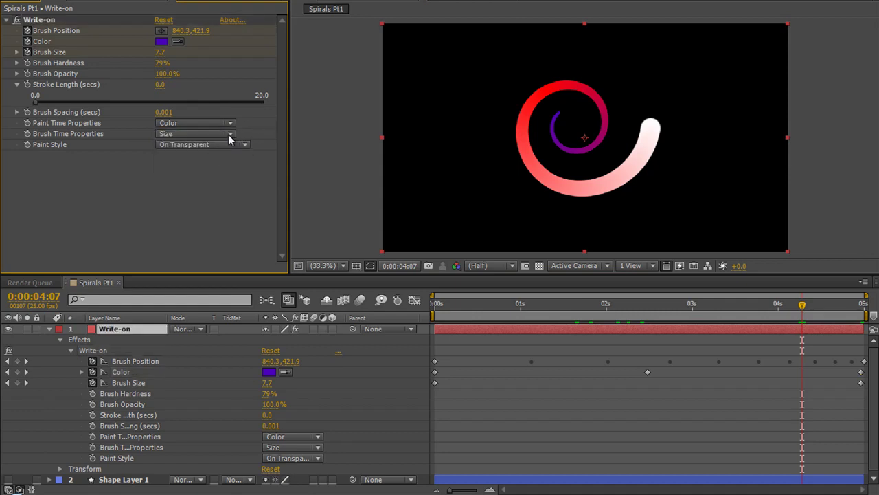
left_click(230, 136)
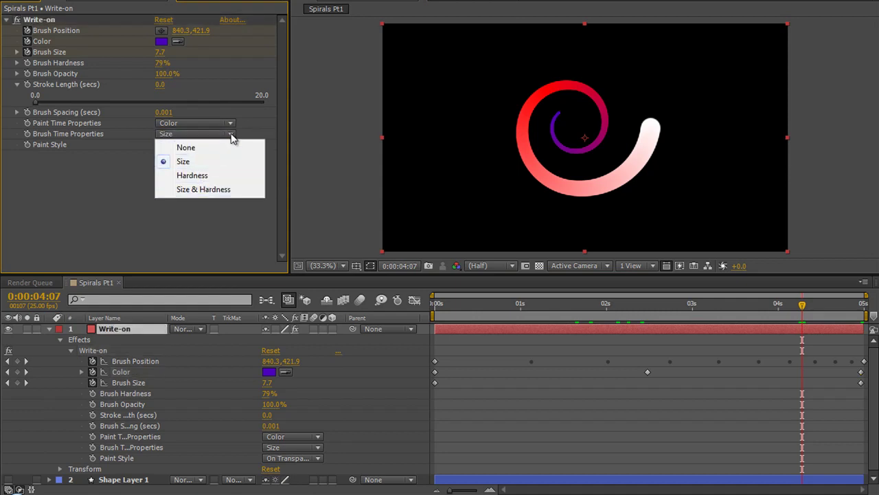
left_click(262, 133)
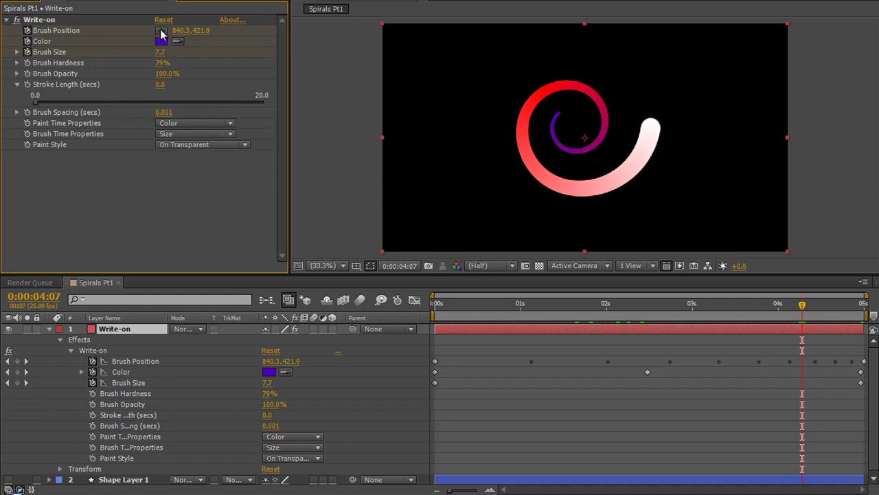
left_click(232, 124)
left_click(234, 125)
left_click(234, 125)
left_click(212, 177)
- View the full spiral at frame 0:00:04:24 with and without the transparency grid
left_click(806, 305)
mouse_move(818, 314)
left_mouse_down()
mouse_move(865, 320)
mouse_move(847, 310)
left_mouse_up()
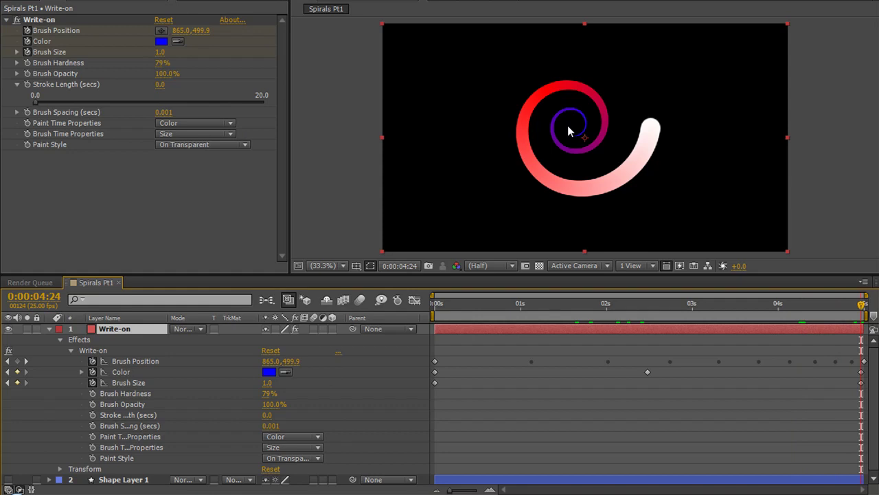
left_click(540, 265)
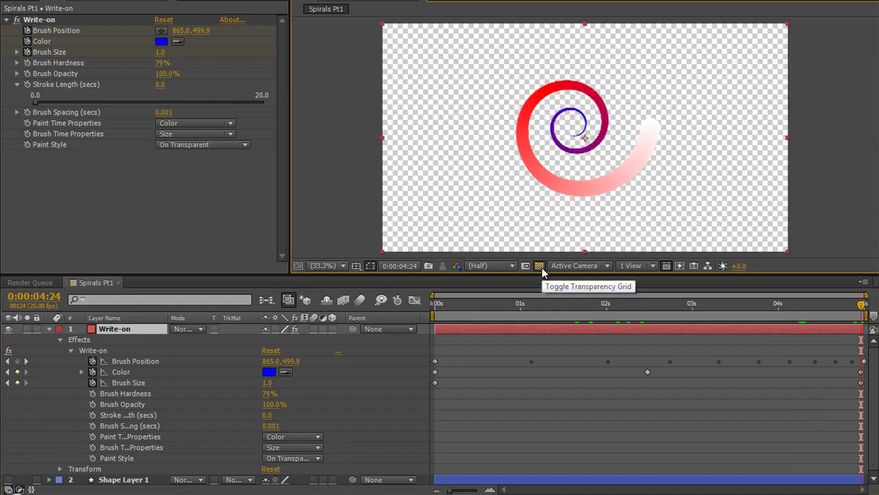
left_click(540, 267)
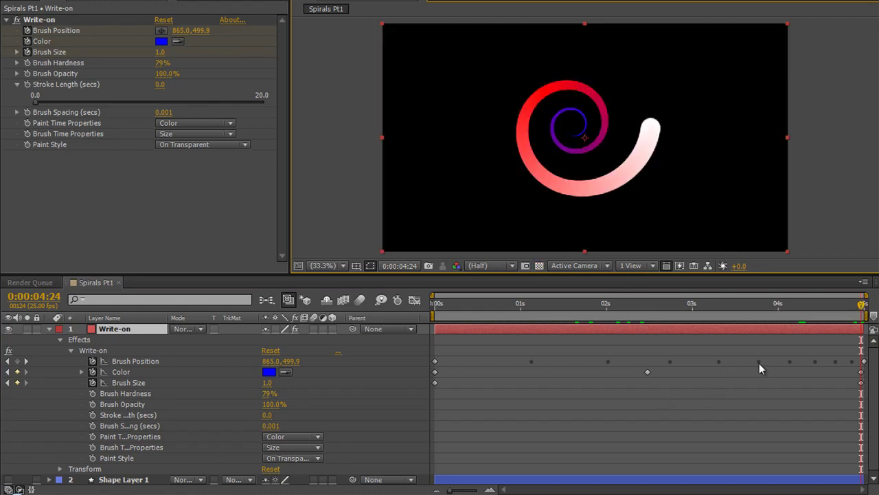
- Remove the Brush Position keyframes at 0:00 and draw a cursive 'Hello' mask with the Pen tool
left_click_drag(706, 321, 390, 316)
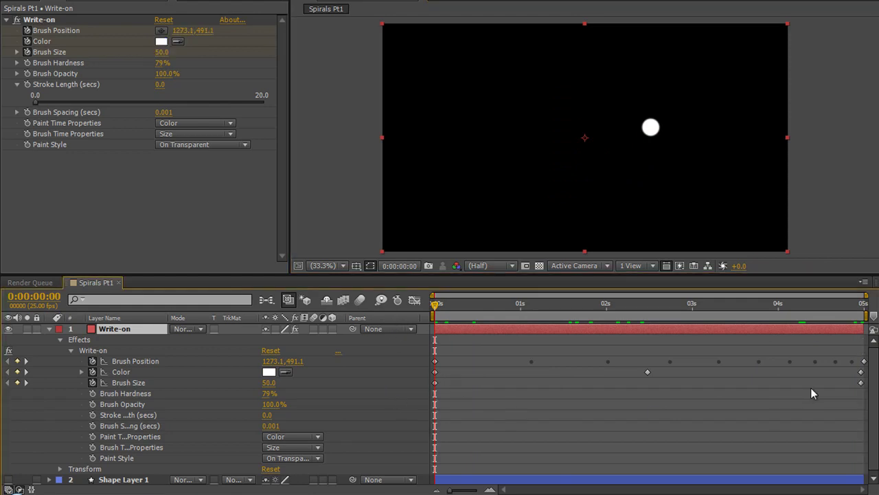
left_click(92, 361)
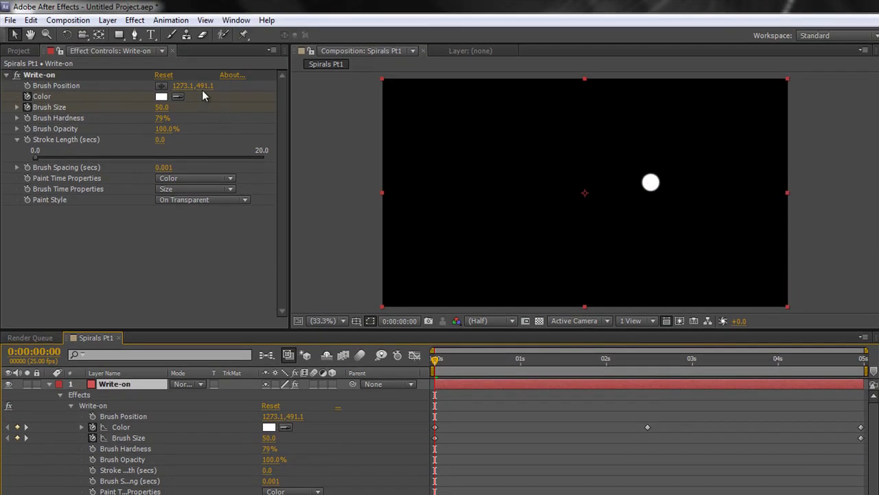
left_click(134, 35)
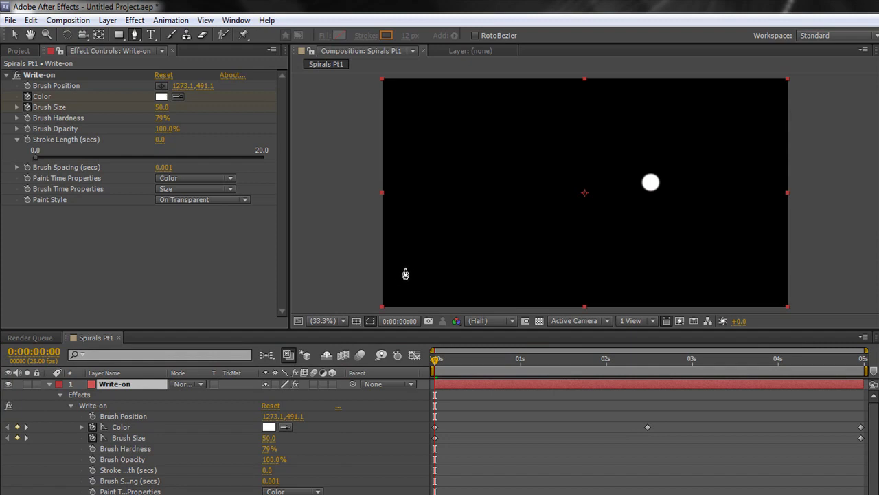
left_click_drag(400, 274, 408, 271)
left_click_drag(423, 121, 409, 105)
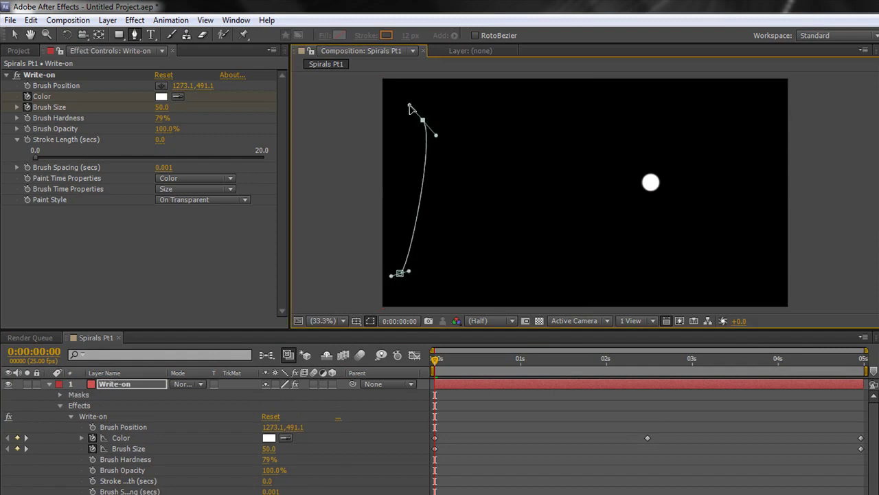
left_click_drag(410, 193, 483, 197)
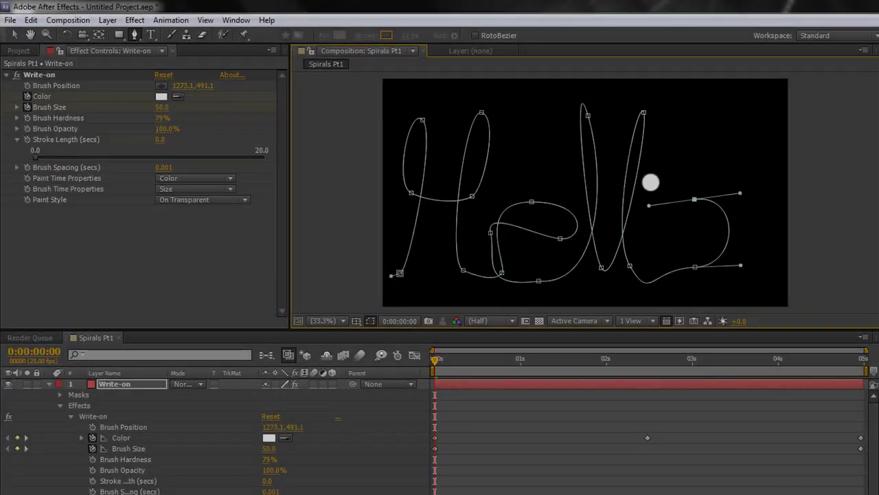
left_click(760, 288)
left_click_drag(760, 288, 788, 286)
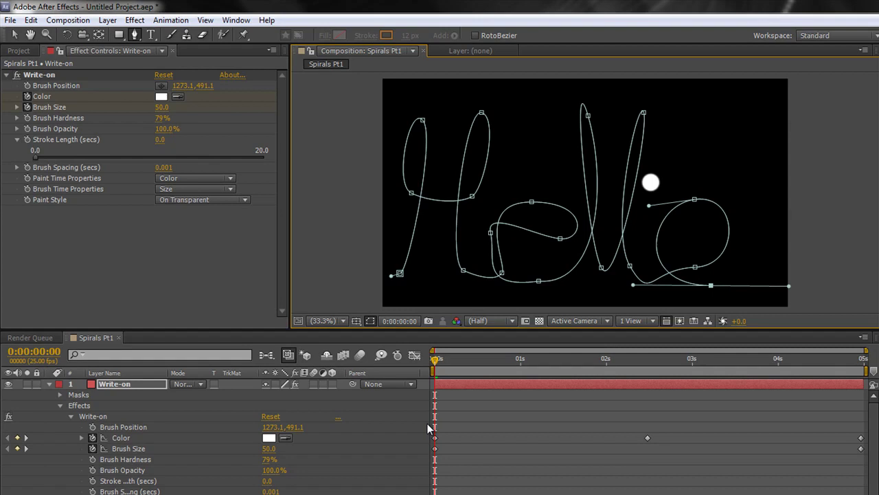
- Paste Mask 1's path into Write-on Brush Position as keyframes, then delete the Masks group
left_click(59, 397)
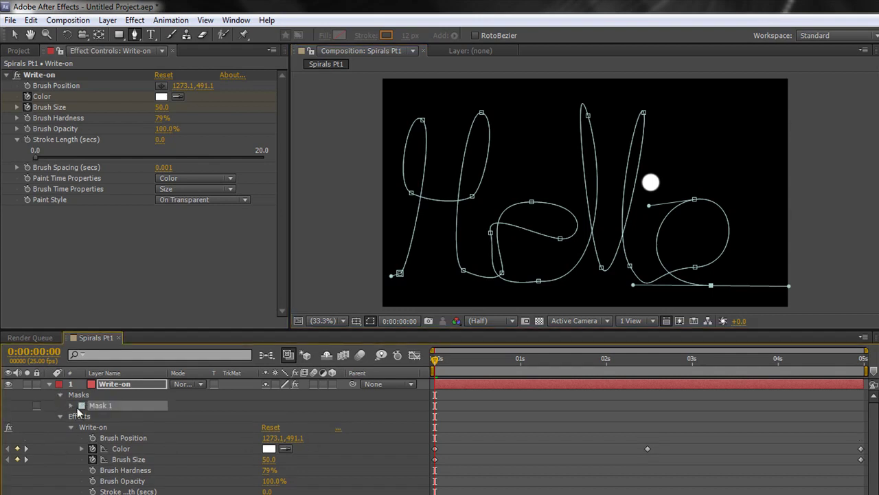
left_click(73, 408)
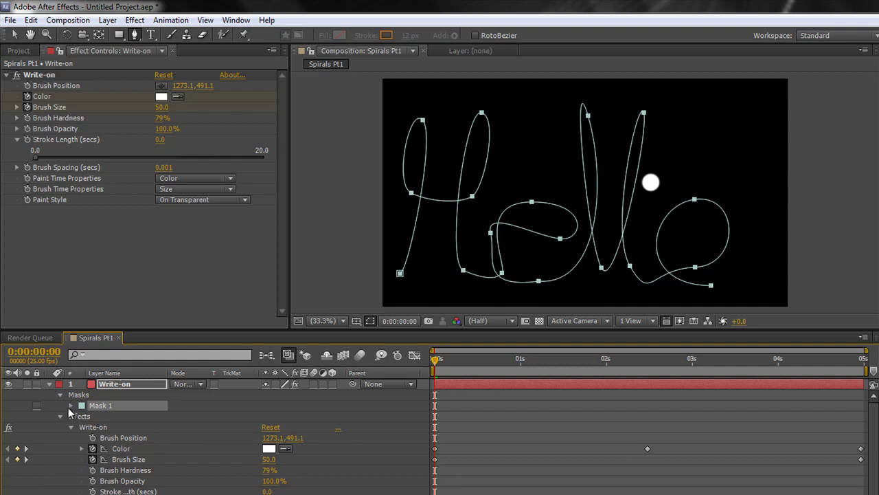
left_click(70, 406)
left_click(120, 415)
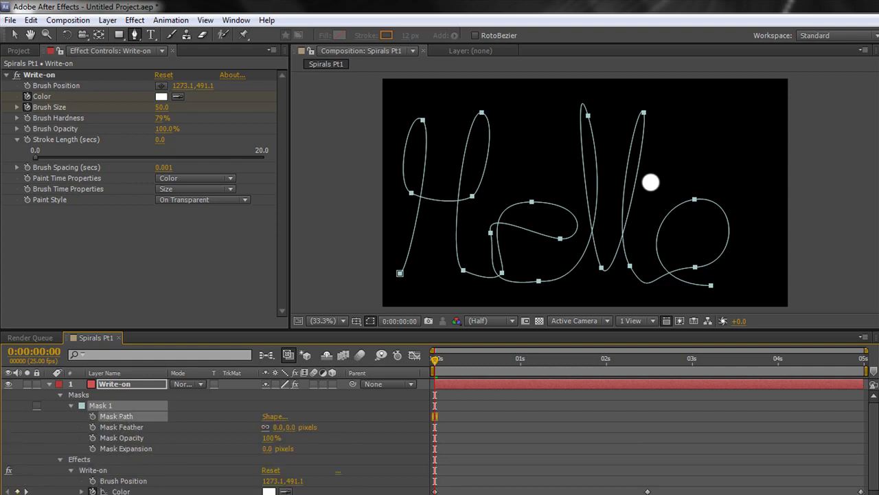
left_click(132, 484)
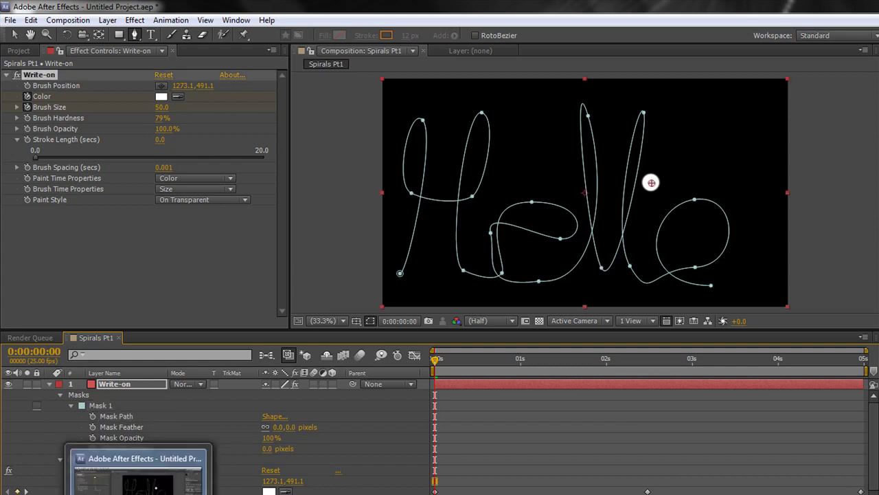
key("ctrl+v")
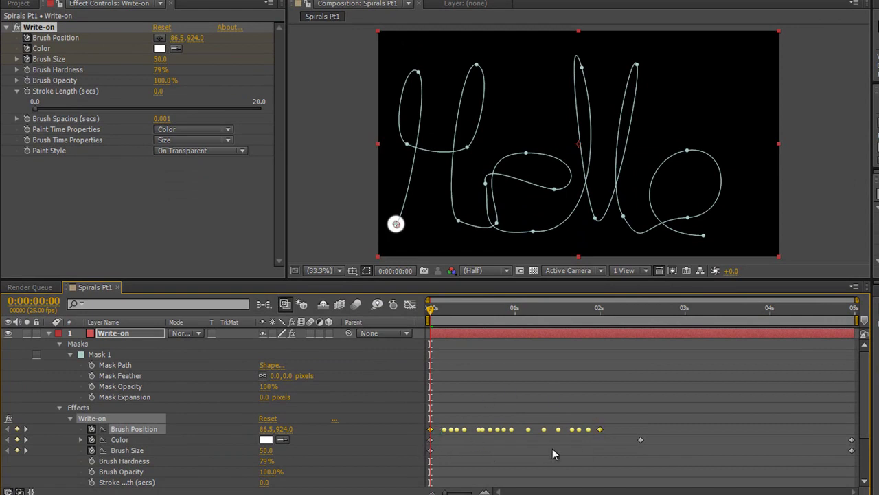
left_click(79, 345)
key("Delete")
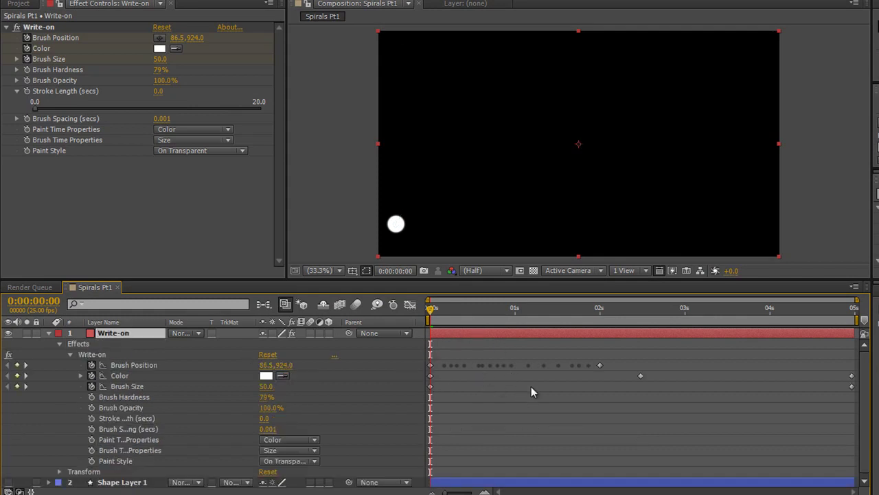
- Drag the last Hello Brush Position keyframe to 5 seconds and preview it, with and without the grid
left_click_drag(600, 364, 852, 366)
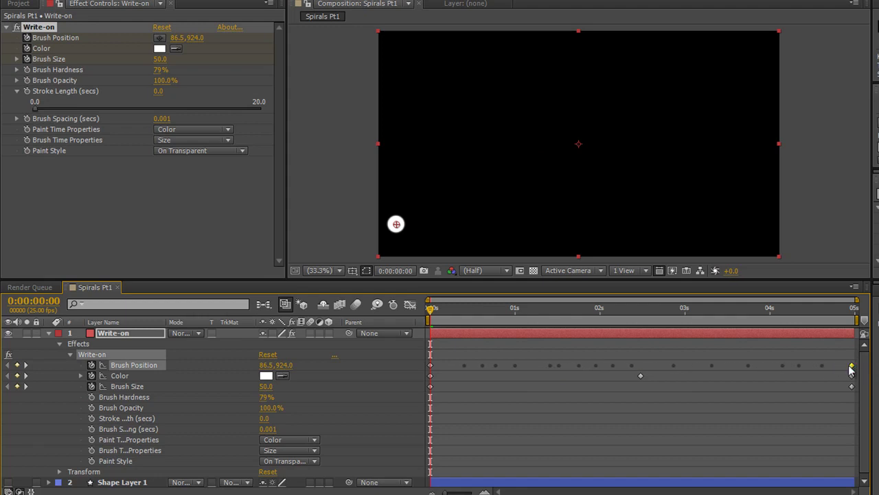
mouse_move(438, 311)
left_mouse_down()
mouse_move(618, 338)
mouse_move(789, 330)
mouse_move(853, 338)
left_mouse_up()
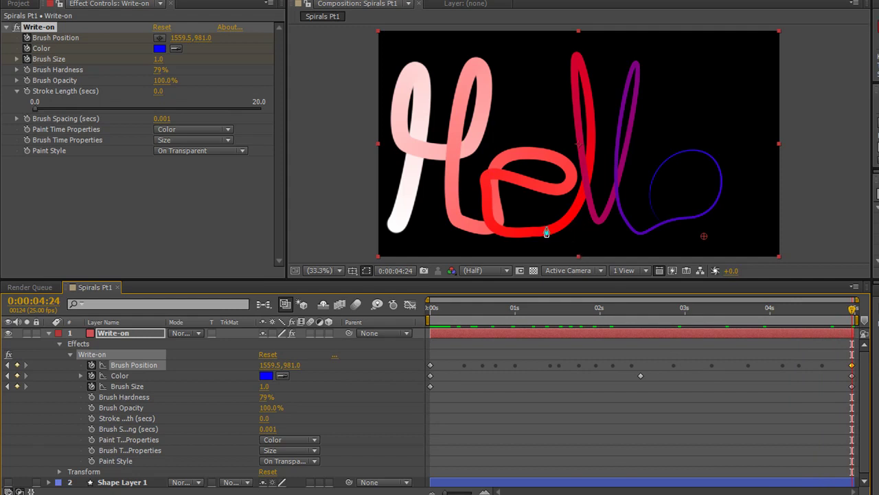
left_click(533, 272)
left_click(533, 271)
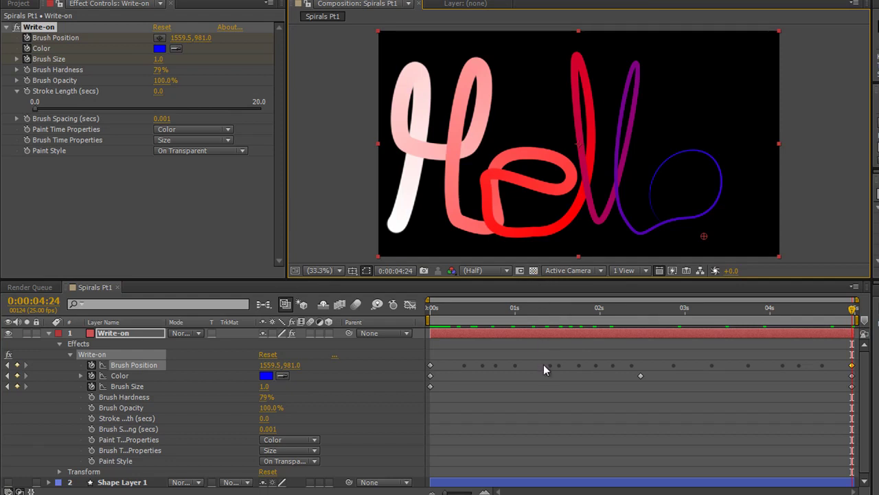